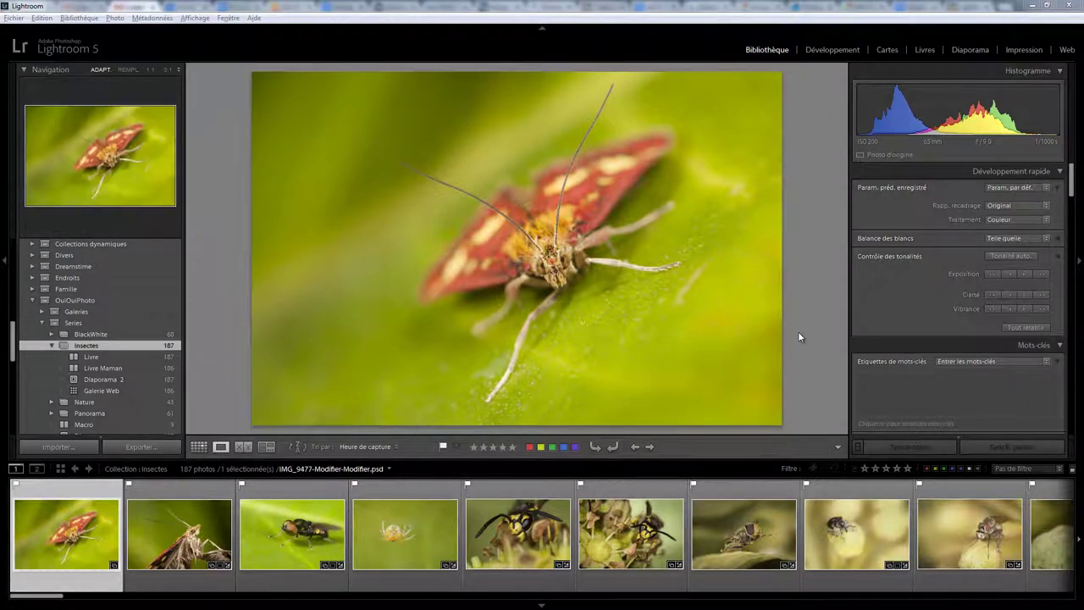
# Switch to the Impression (Print) module and collapse the Collections panel
pyautogui.click(1024, 49)
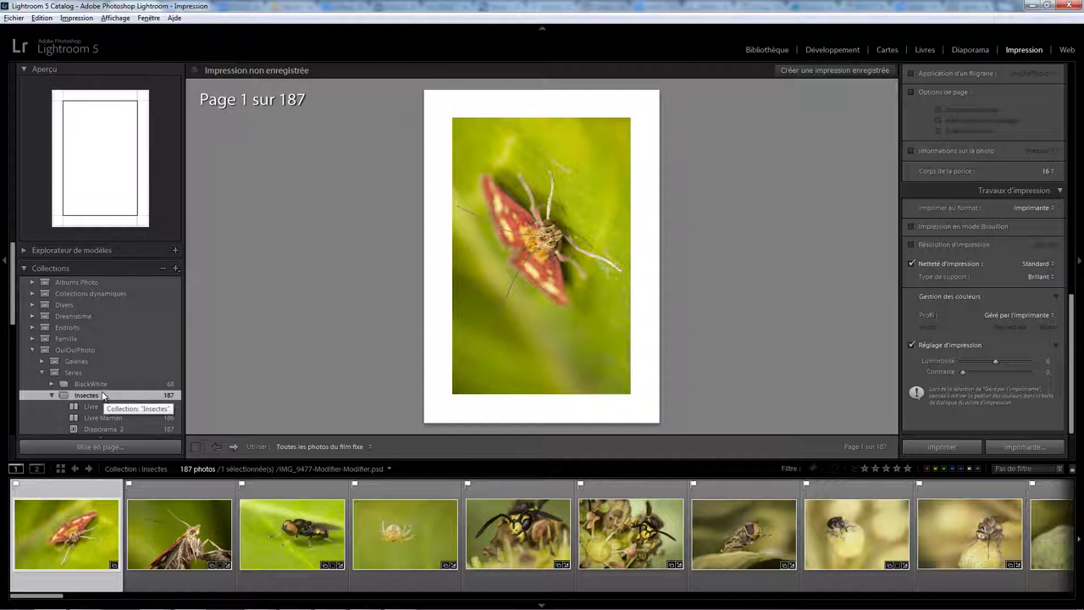
pyautogui.click(24, 269)
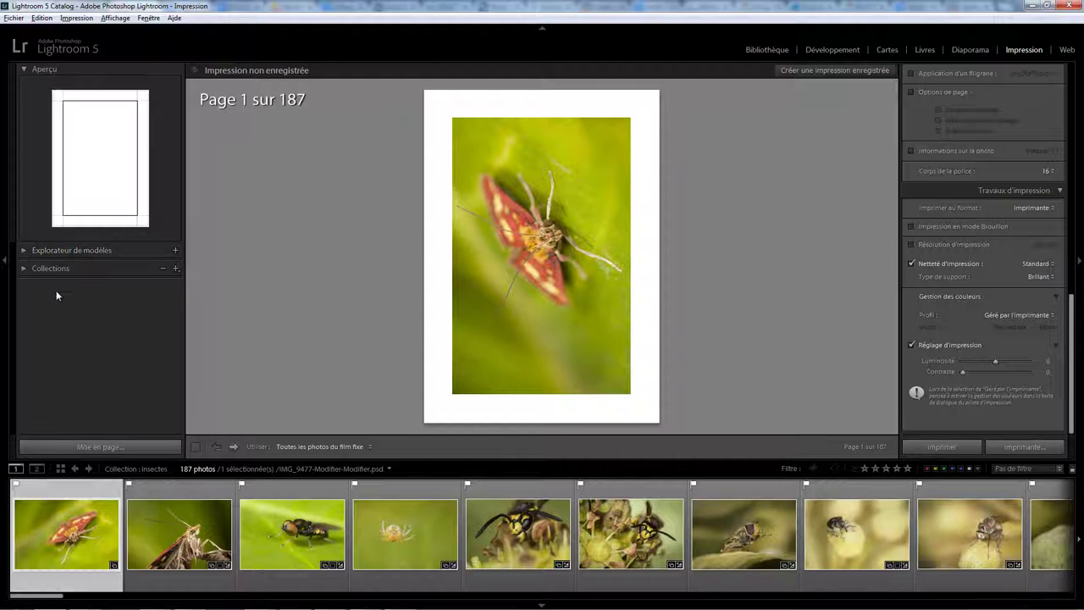
# Apply the Canon printer's OuiOuiPhoto HD preset on A4 portrait paper and confirm both setup dialogs
pyautogui.click(105, 447)
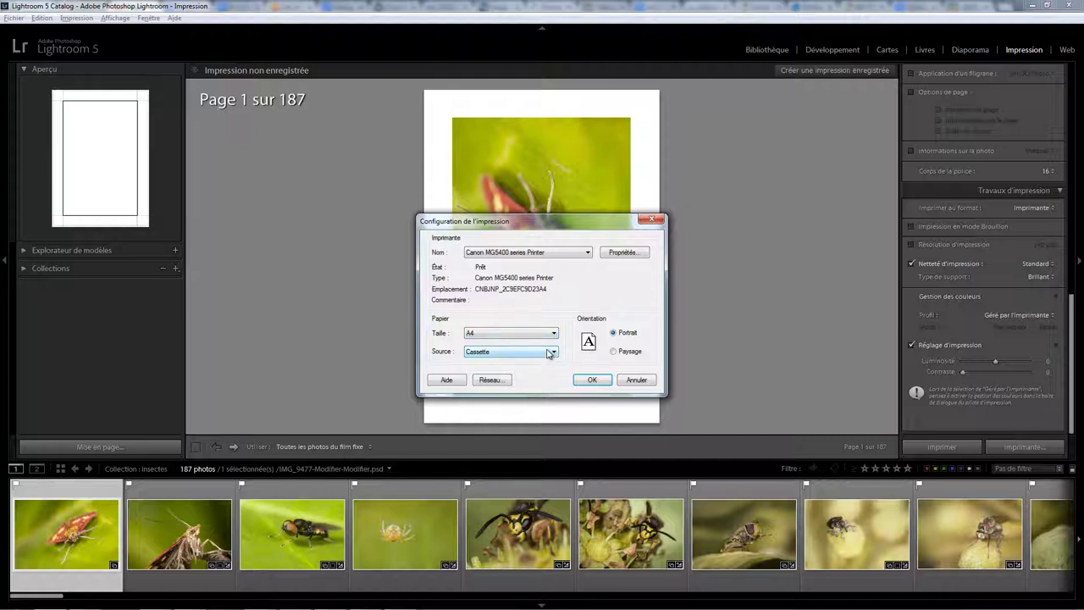
pyautogui.click(624, 253)
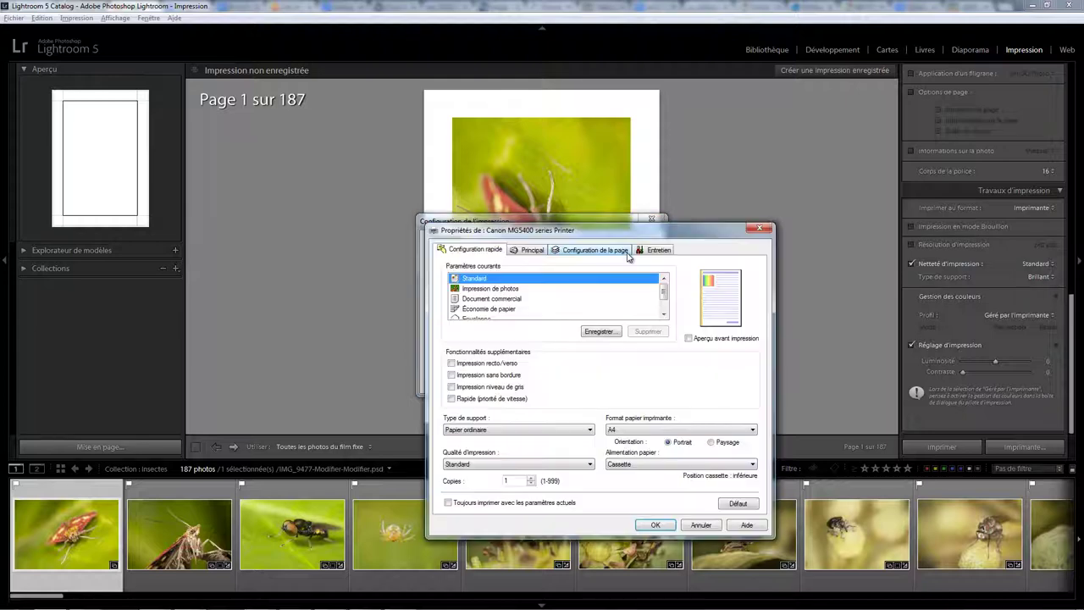
pyautogui.moveTo(611, 232); pyautogui.dragTo(480, 146)
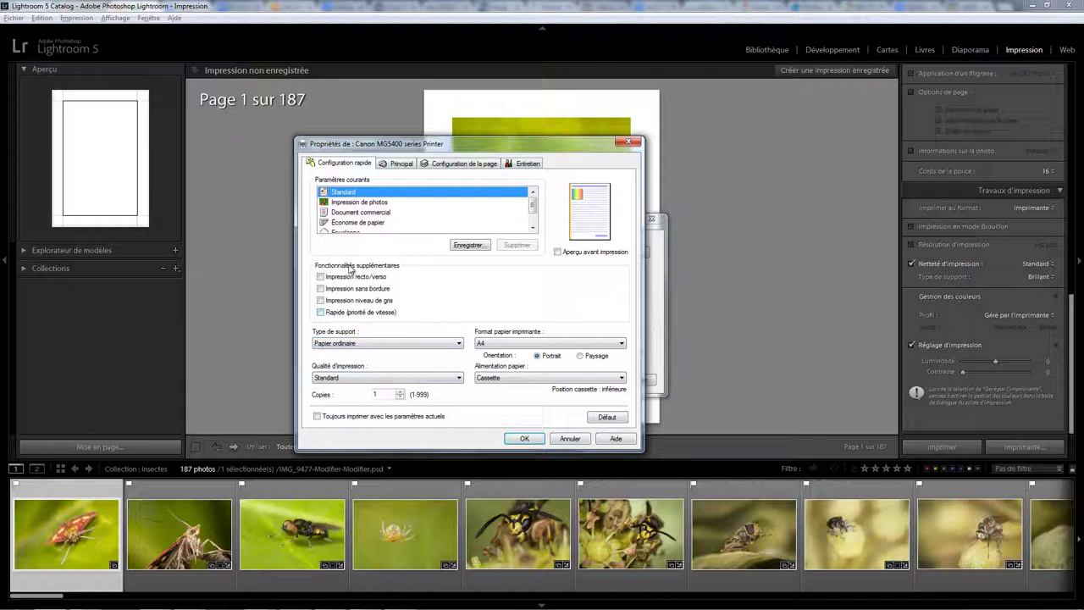
pyautogui.scroll(-1, 531, 221)
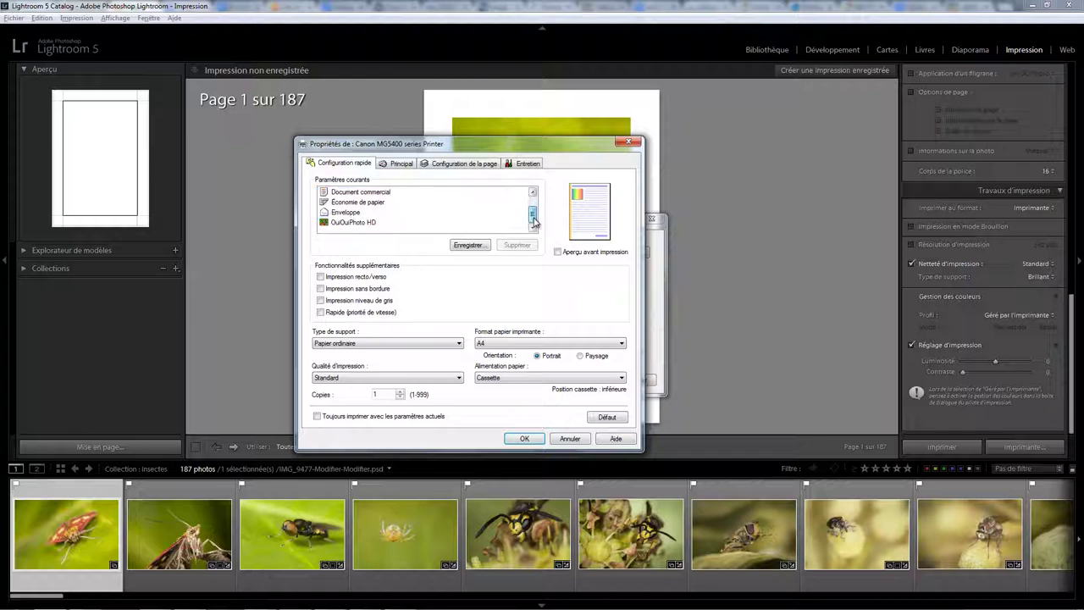
pyautogui.click(359, 223)
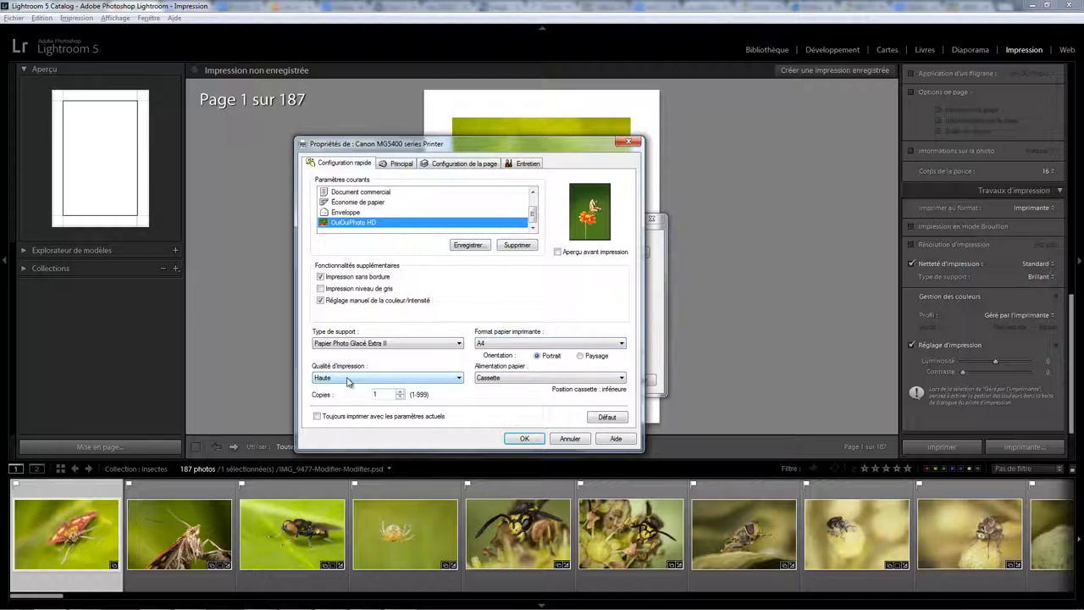
pyautogui.click(526, 440)
pyautogui.click(593, 379)
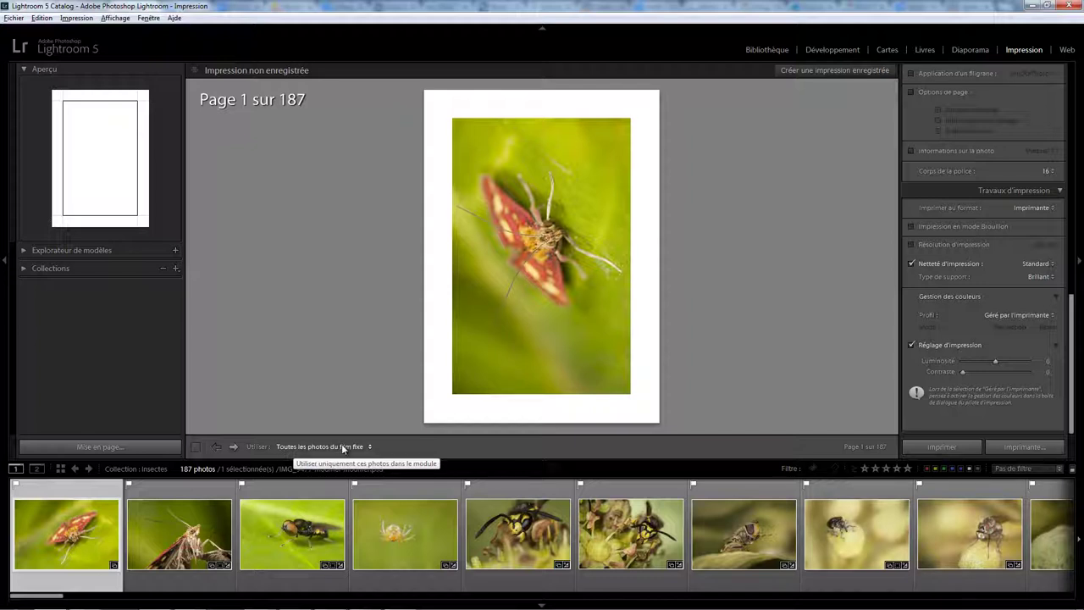
# Print only selected photos, adding the fly, wasp and hoverfly to the moth
pyautogui.click(24, 268)
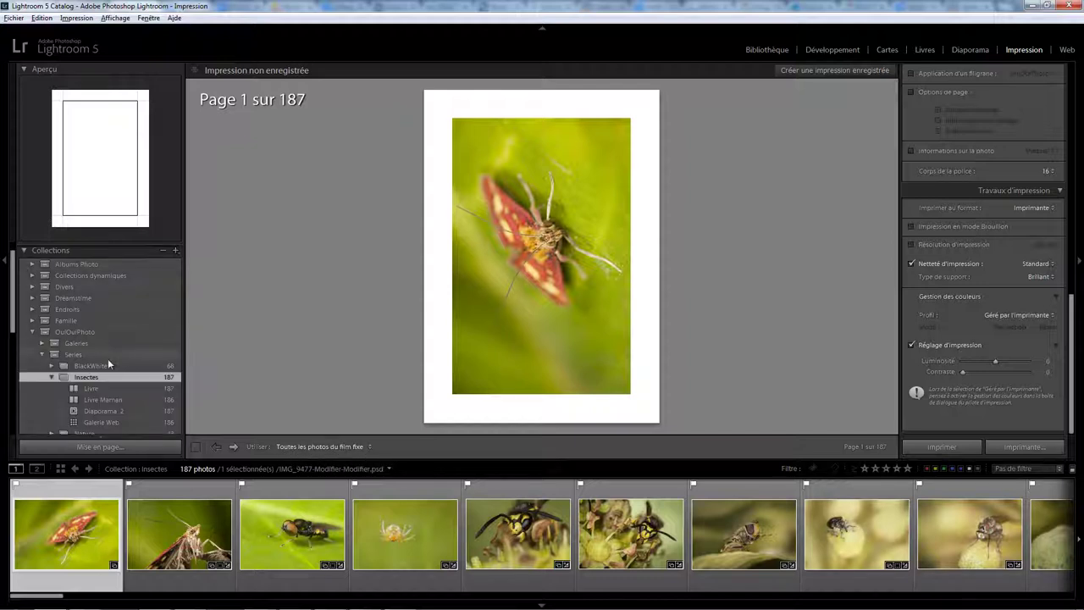
pyautogui.click(320, 446)
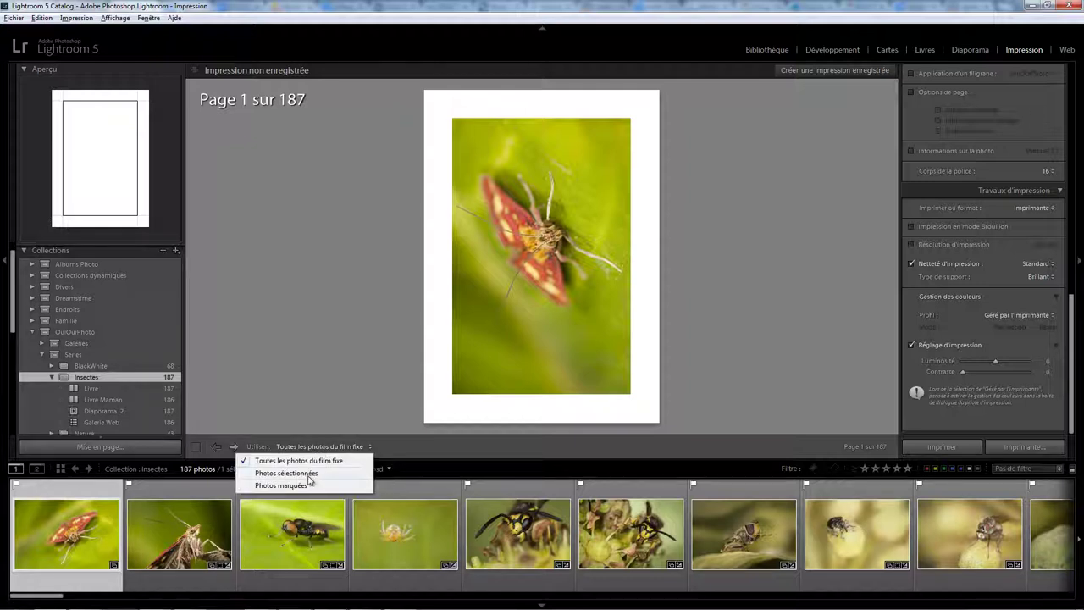
pyautogui.click(309, 474)
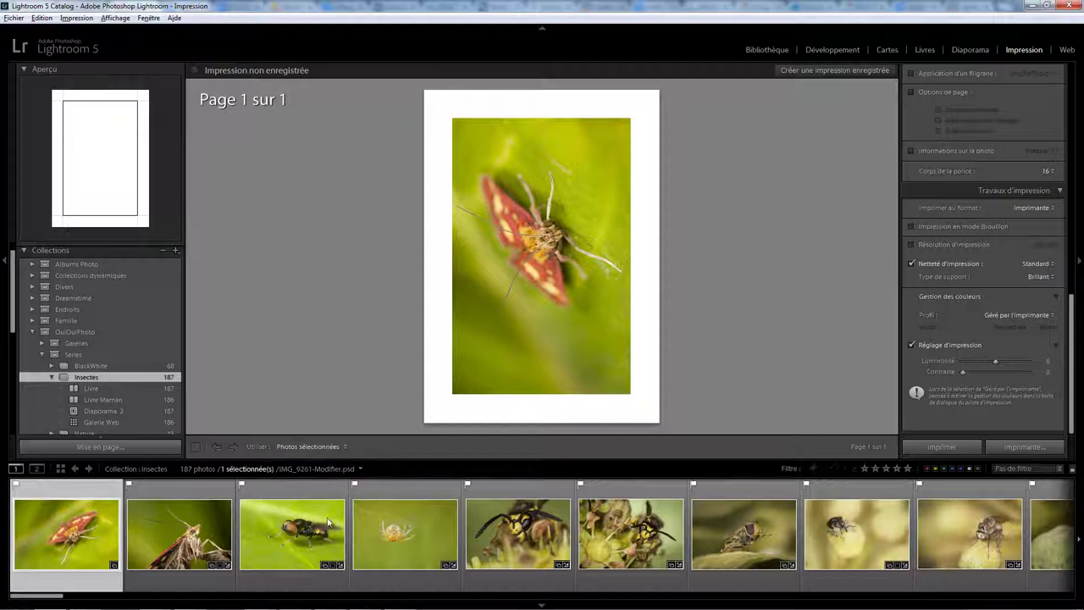
pyautogui.keyDown('ctrl'); pyautogui.click(323, 587); pyautogui.keyUp('ctrl')
pyautogui.keyDown('ctrl'); pyautogui.click(512, 584); pyautogui.keyUp('ctrl')
pyautogui.keyDown('ctrl'); pyautogui.click(763, 575); pyautogui.keyUp('ctrl')
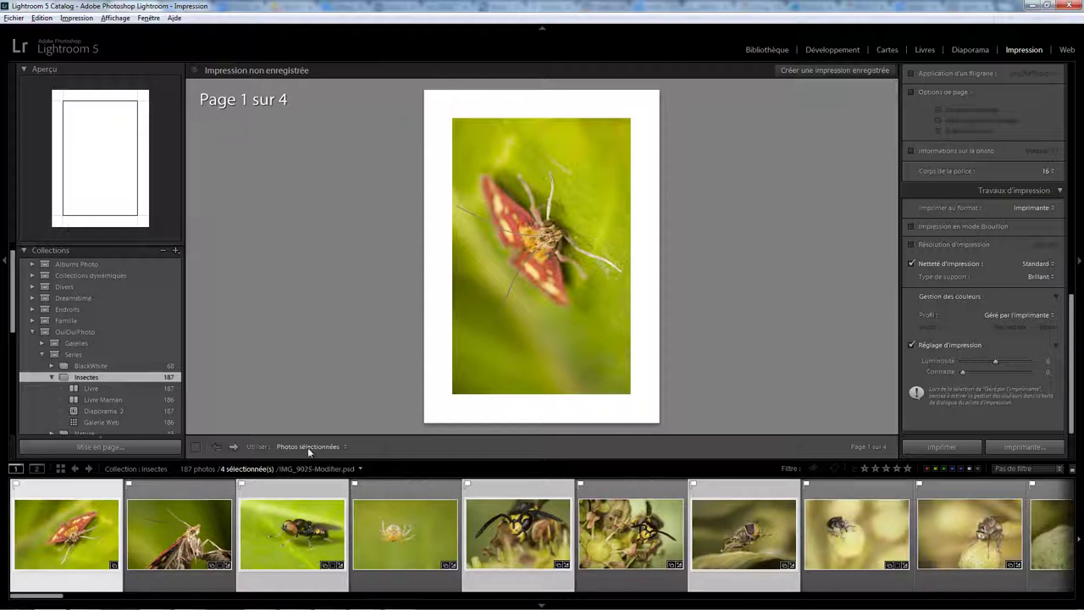
# Page through the four print pages and return to page 1, the moth
pyautogui.click(237, 444)
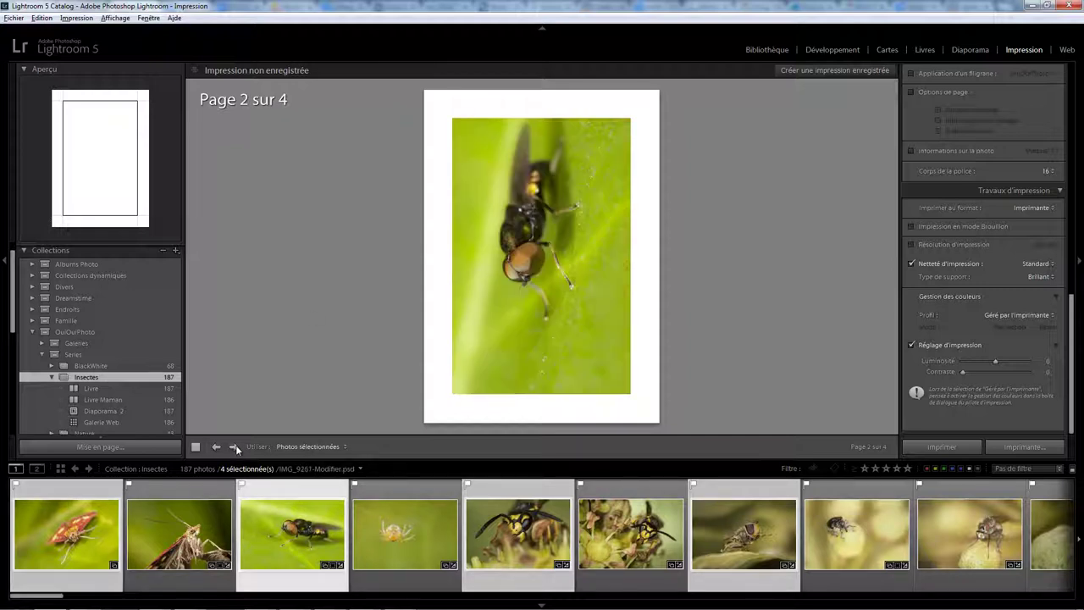
pyautogui.click(236, 444)
pyautogui.click(235, 445)
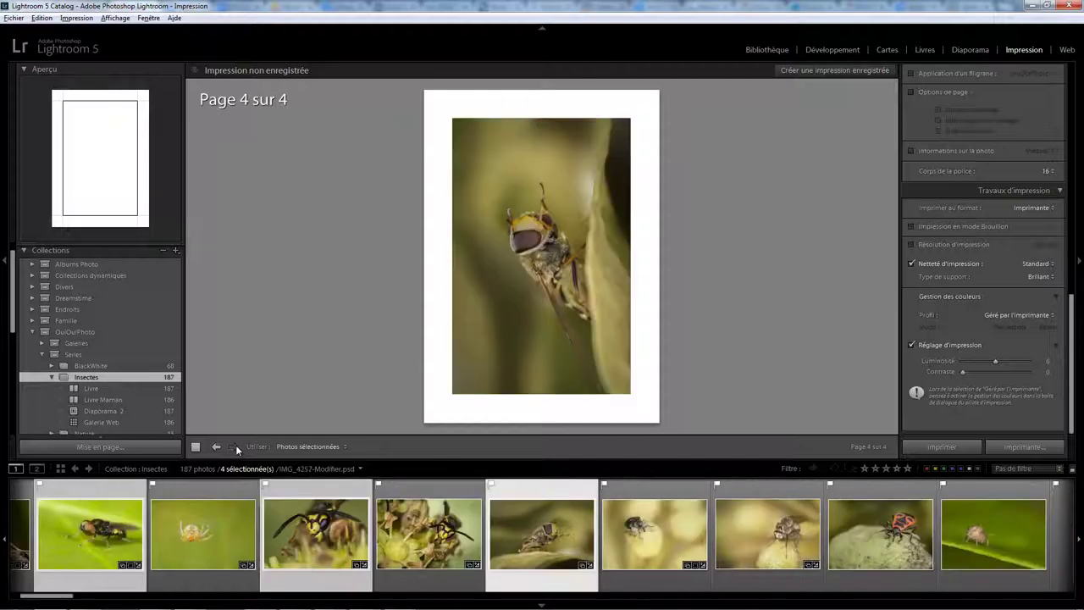
pyautogui.click(216, 448)
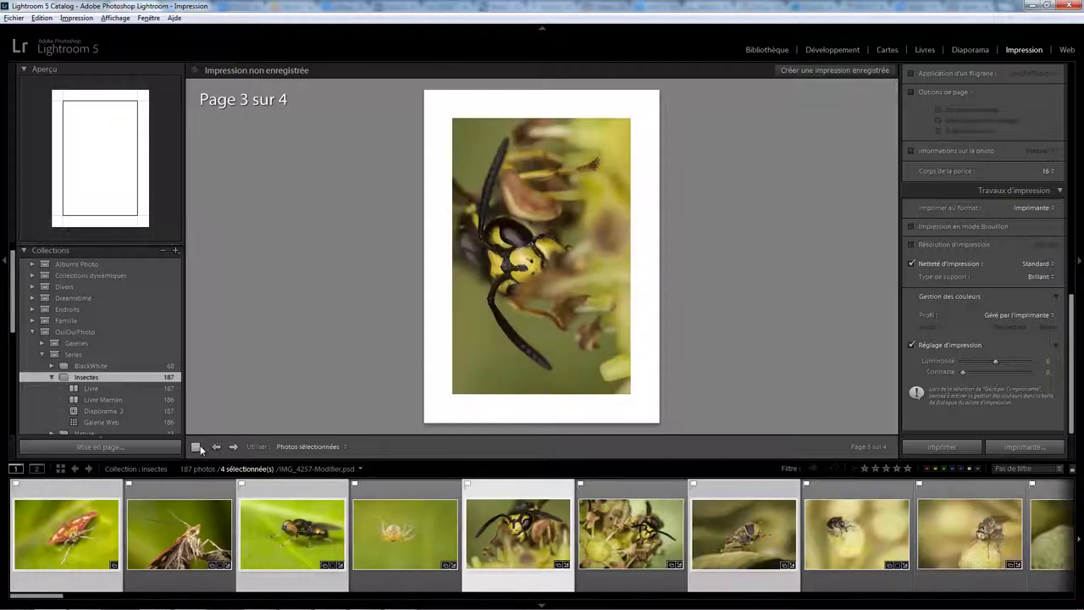
pyautogui.click(195, 447)
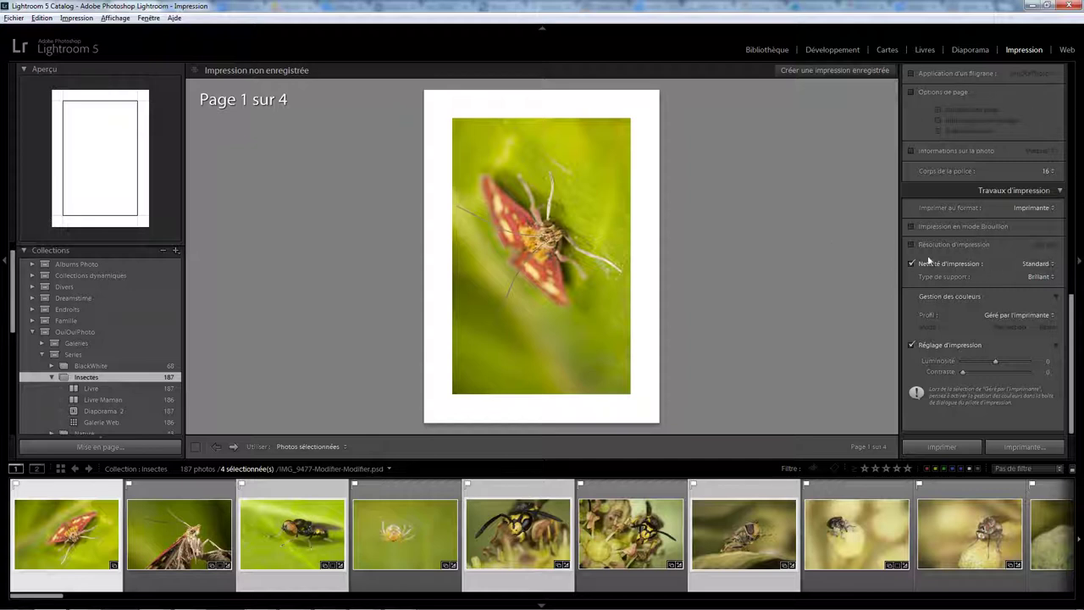
pyautogui.moveTo(1071, 316); pyautogui.dragTo(1005, 111)
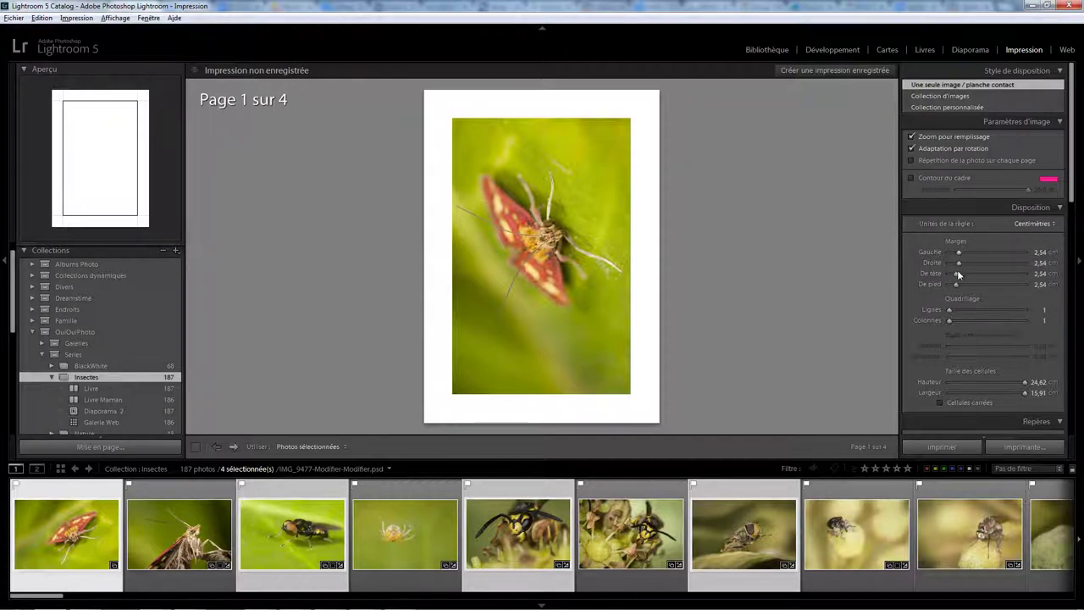
pyautogui.moveTo(956, 276)
pyautogui.mouseDown()
pyautogui.moveTo(971, 279)
pyautogui.moveTo(959, 277)
pyautogui.mouseUp()
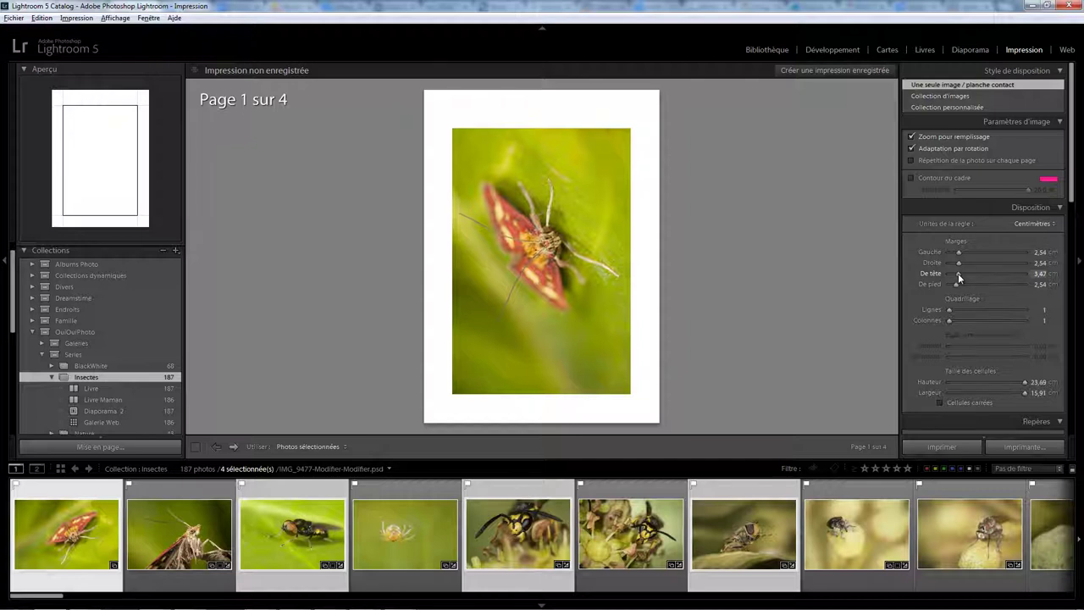
pyautogui.click(1039, 275)
pyautogui.write('2,54')
pyautogui.press('Return')
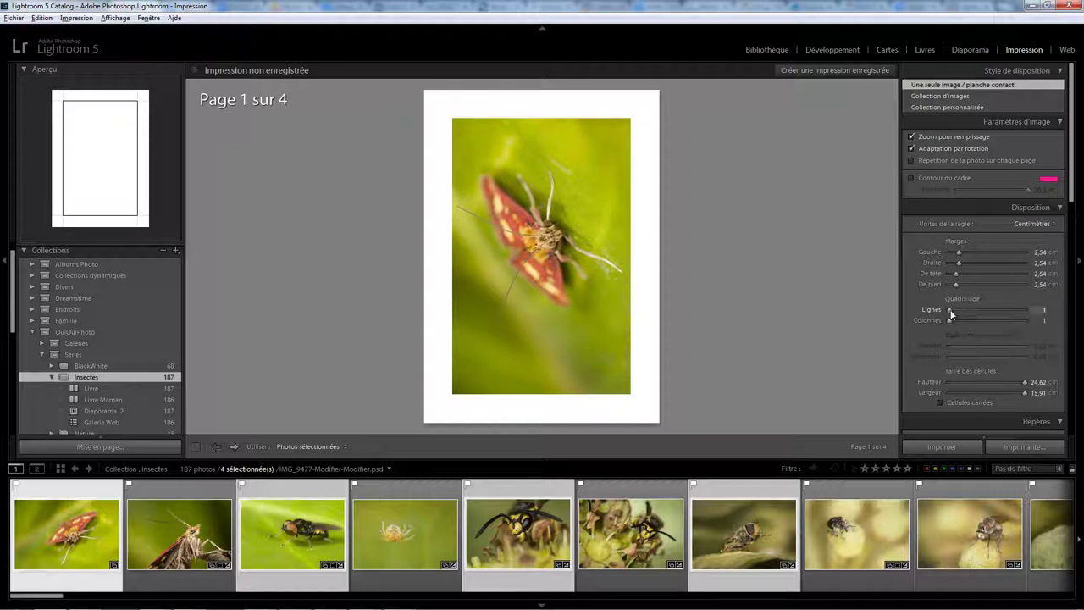
# Lay out 5 rows by 3 columns using all filmstrip photos, giving 13 pages
pyautogui.moveTo(951, 313)
pyautogui.mouseDown()
pyautogui.moveTo(970, 309)
pyautogui.moveTo(962, 319)
pyautogui.mouseUp()
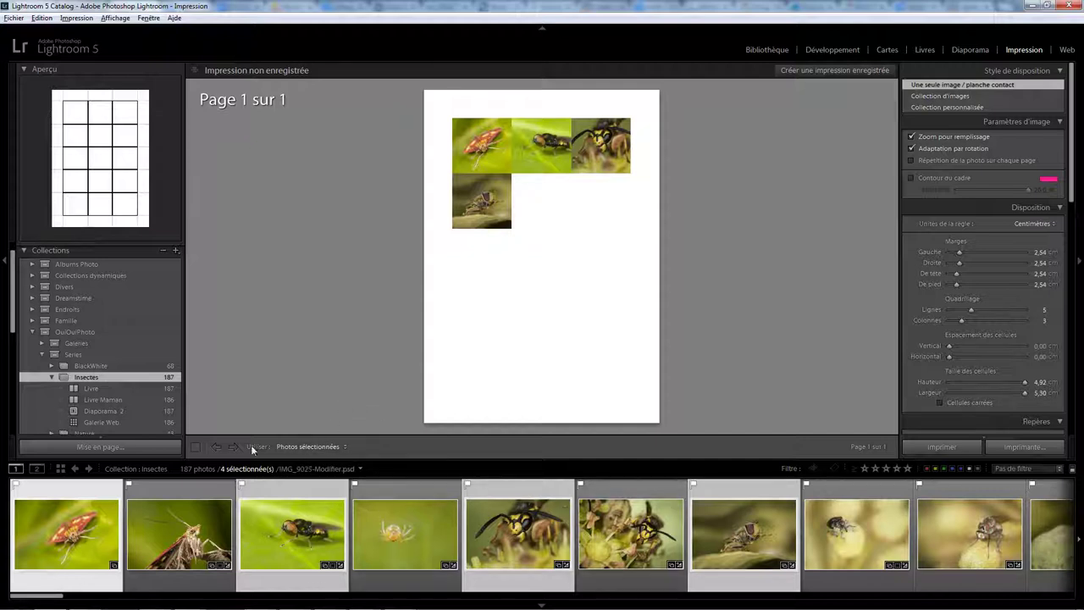
pyautogui.click(302, 447)
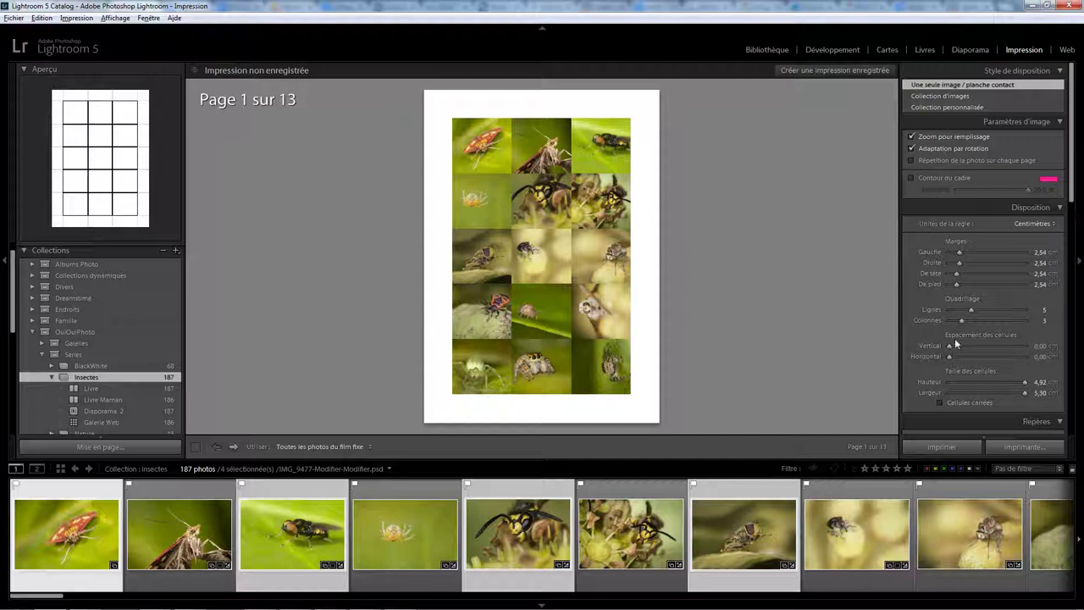
pyautogui.moveTo(949, 346)
pyautogui.mouseDown()
pyautogui.moveTo(964, 346)
pyautogui.moveTo(964, 361)
pyautogui.mouseUp()
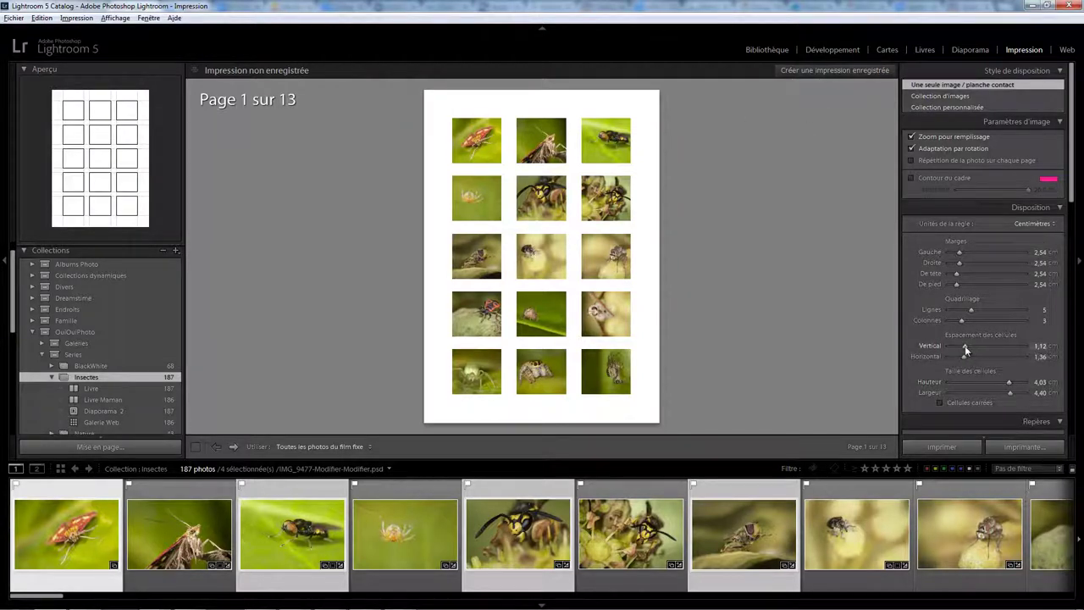
pyautogui.moveTo(965, 345); pyautogui.dragTo(977, 347)
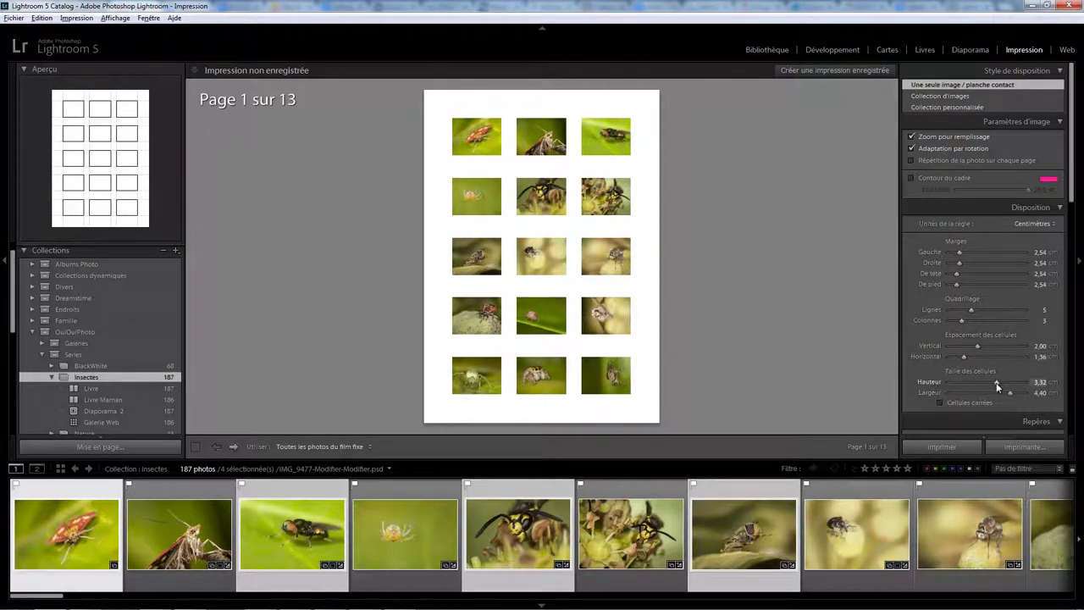
pyautogui.moveTo(997, 383)
pyautogui.mouseDown()
pyautogui.moveTo(1027, 383)
pyautogui.moveTo(1025, 392)
pyautogui.mouseUp()
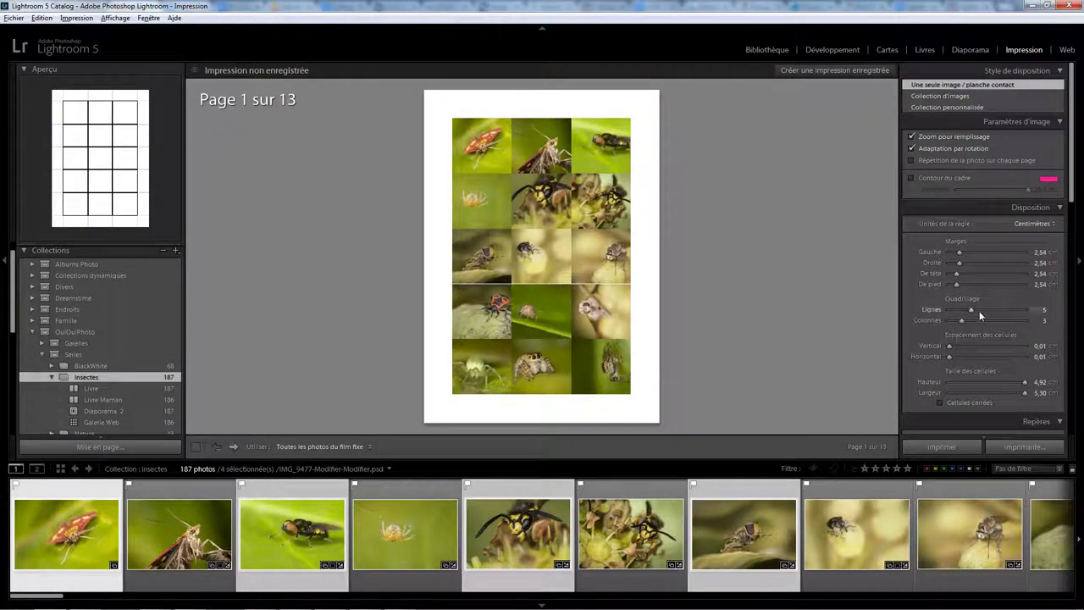
# Adjust rows, cell height and left/bottom margins, ending with a 1 × 1 grid of 187 pages
pyautogui.moveTo(971, 310); pyautogui.dragTo(957, 321)
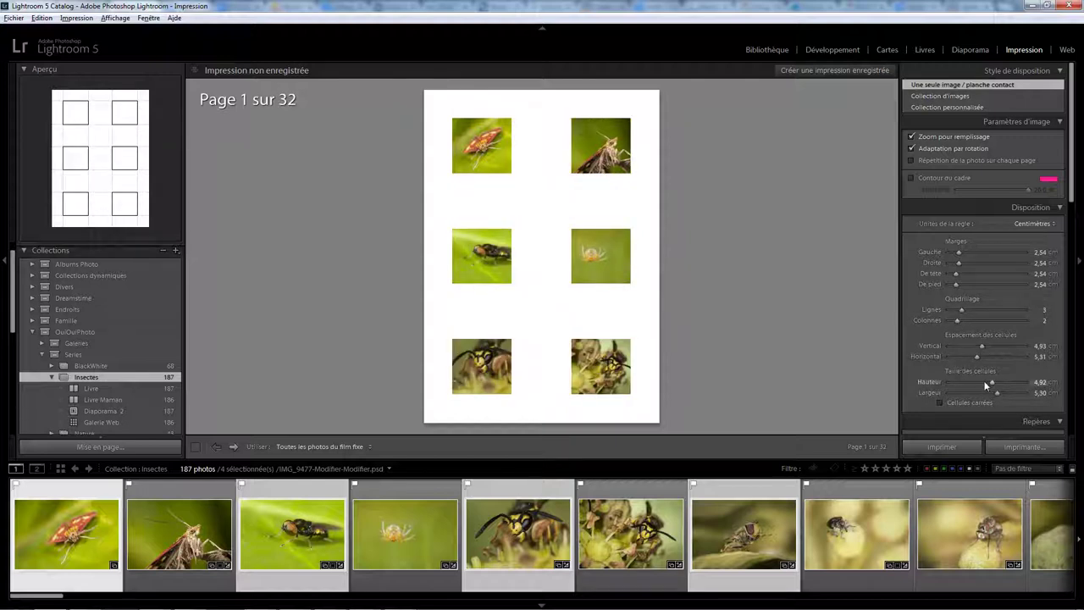
pyautogui.moveTo(991, 382)
pyautogui.mouseDown()
pyautogui.moveTo(1026, 382)
pyautogui.moveTo(1028, 393)
pyautogui.mouseUp()
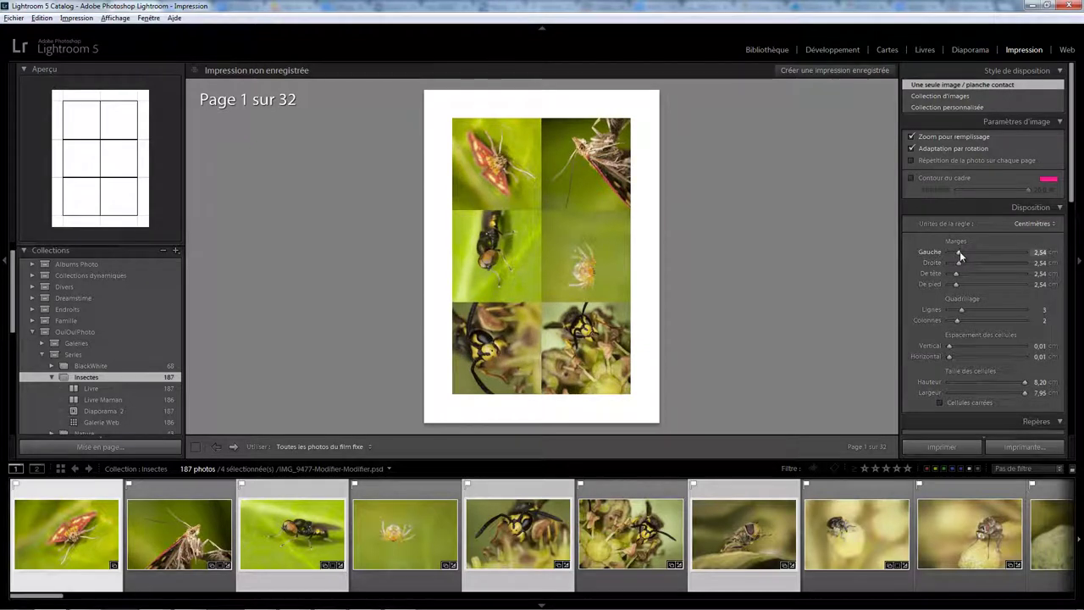
pyautogui.moveTo(960, 252); pyautogui.dragTo(949, 284)
pyautogui.moveTo(1019, 382)
pyautogui.mouseDown()
pyautogui.moveTo(1037, 383)
pyautogui.moveTo(1028, 392)
pyautogui.mouseUp()
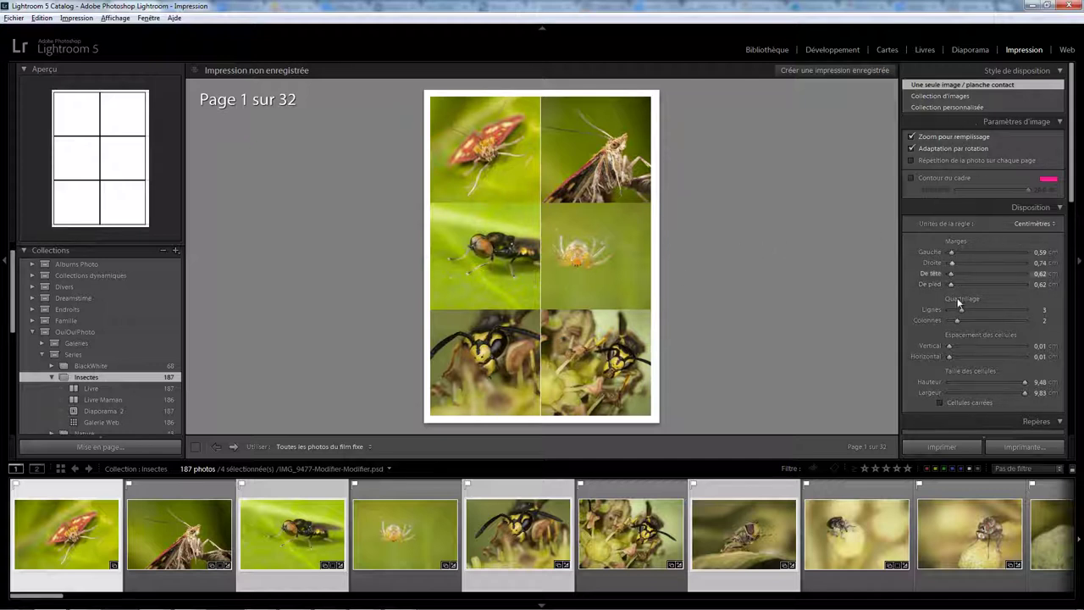
pyautogui.moveTo(959, 311); pyautogui.dragTo(906, 320)
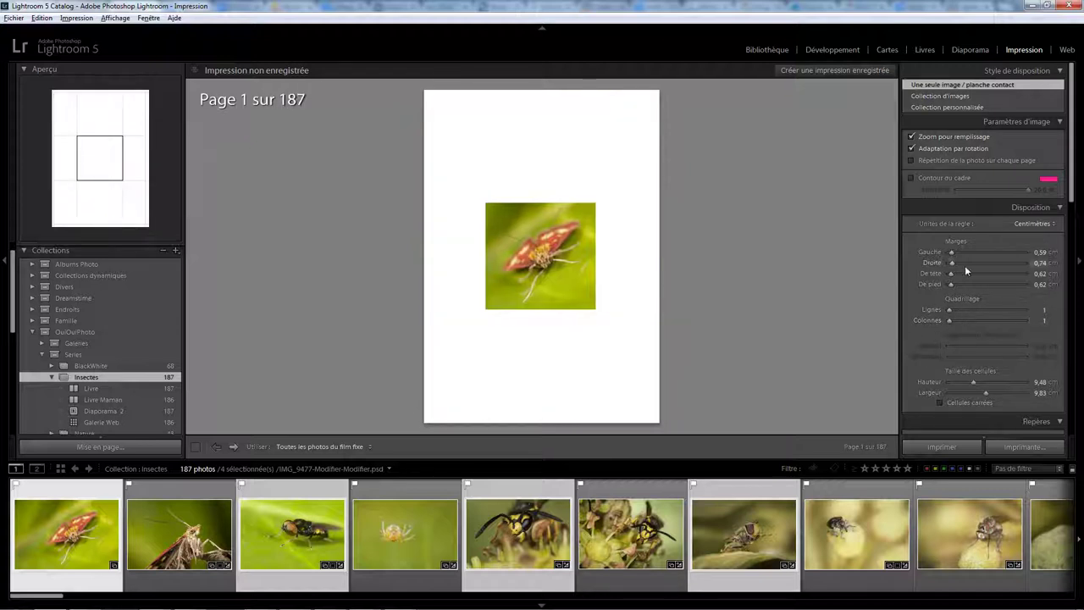
# Try a square cell enlarged to 19,66 cm, toggling fill-cropping and repositioning the moth
pyautogui.click(940, 402)
pyautogui.moveTo(982, 383); pyautogui.dragTo(1027, 383)
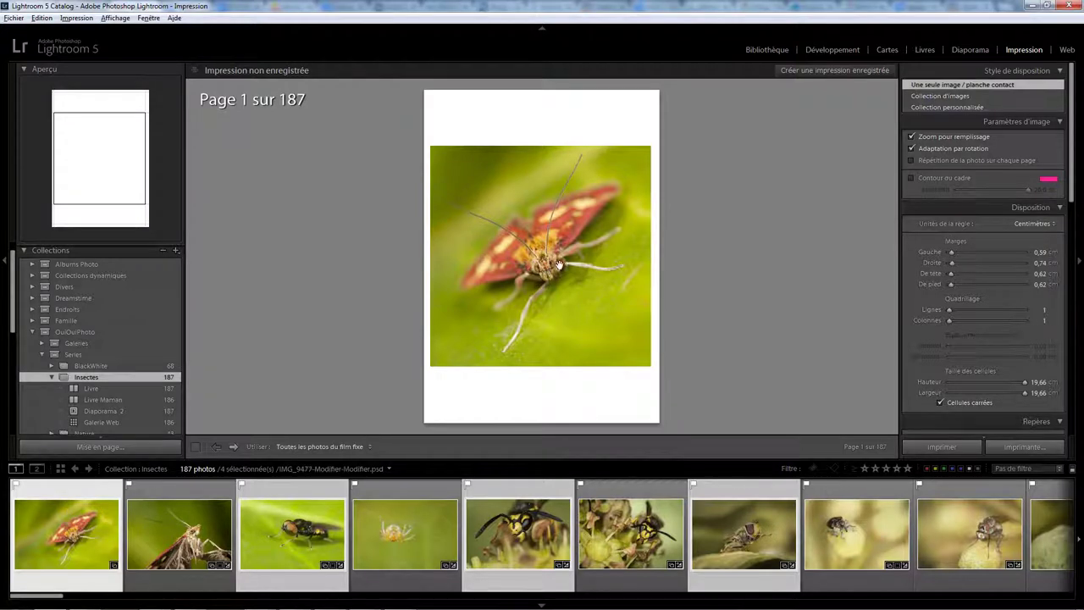
pyautogui.click(928, 140)
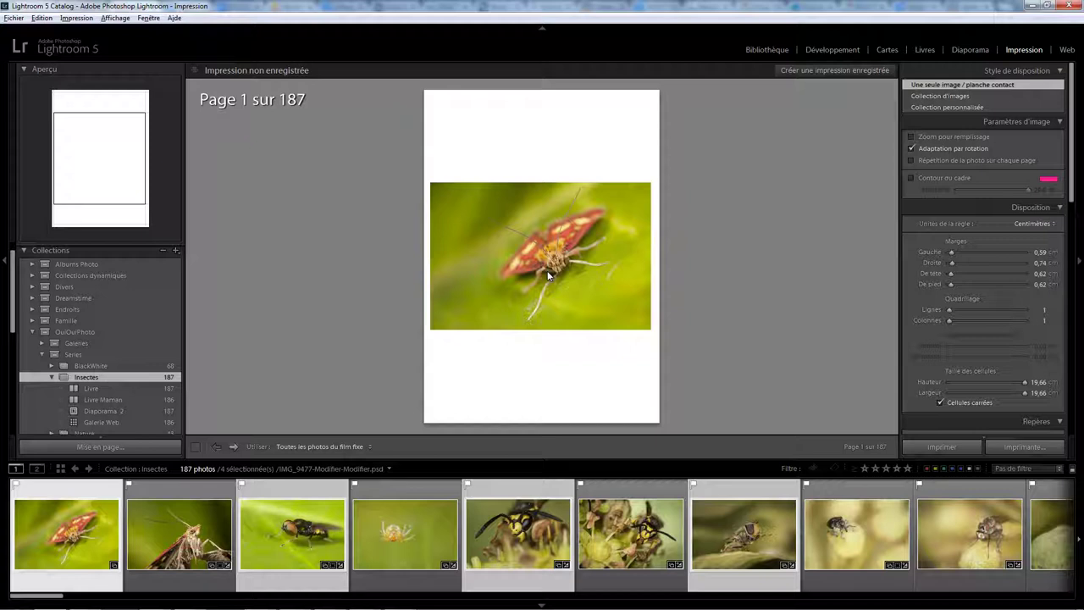
pyautogui.click(927, 141)
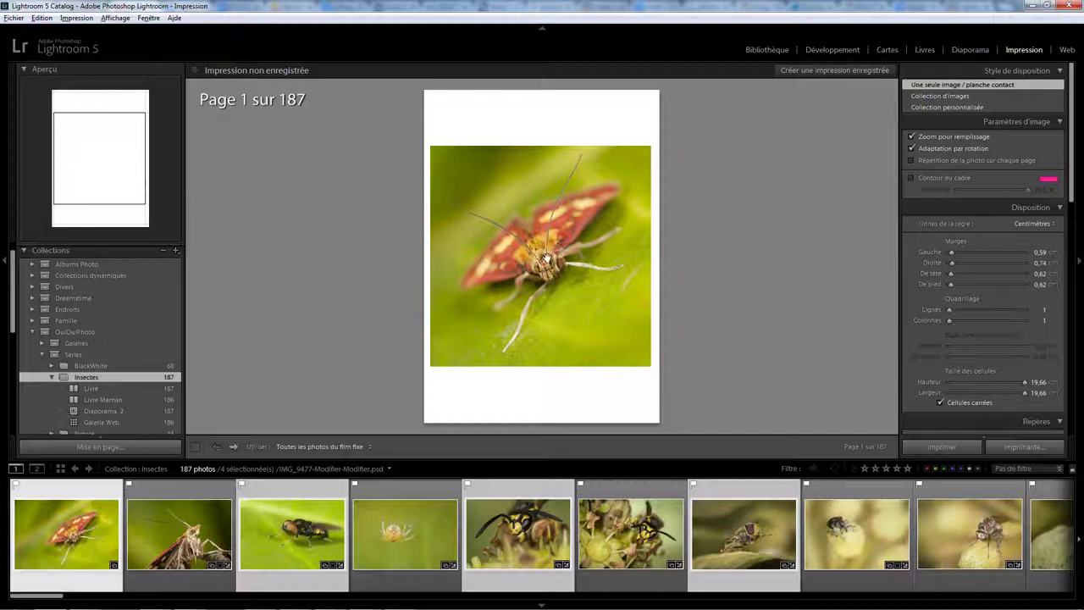
pyautogui.moveTo(549, 263)
pyautogui.mouseDown()
pyautogui.moveTo(504, 261)
pyautogui.moveTo(552, 261)
pyautogui.mouseUp()
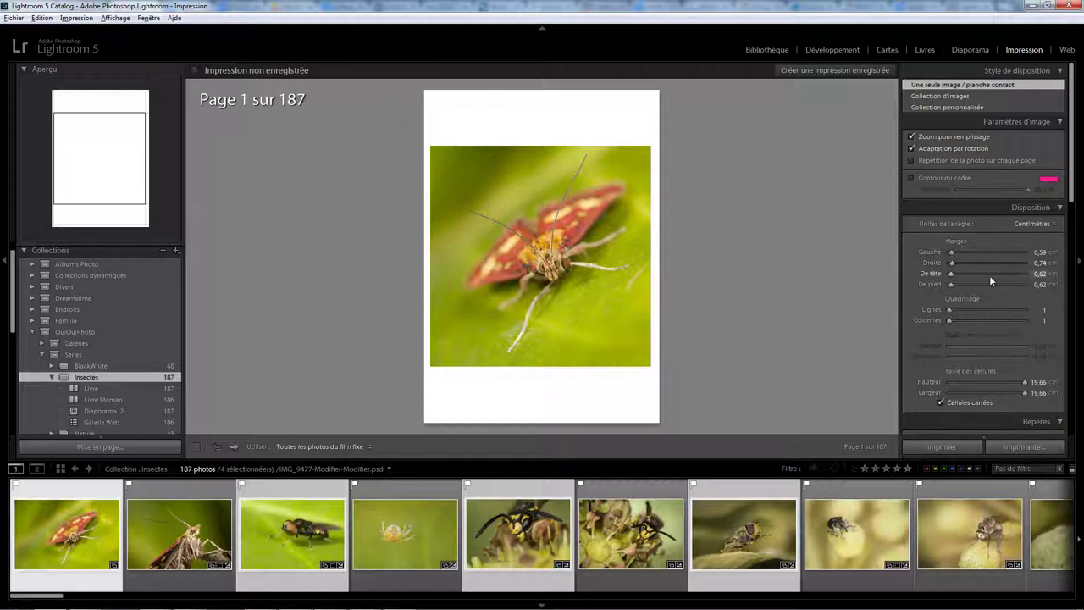
pyautogui.click(951, 382)
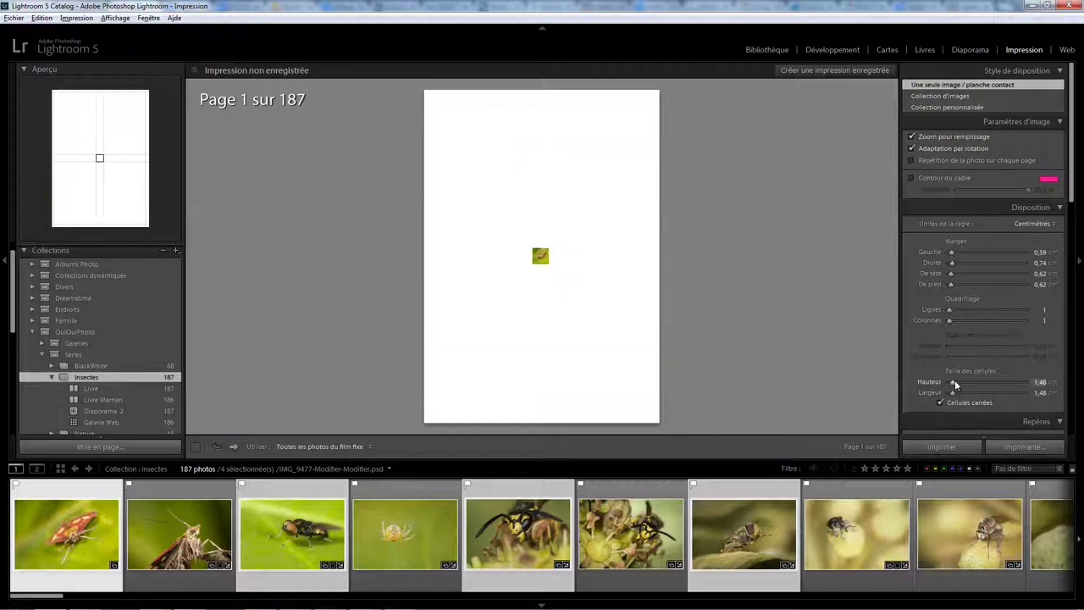
pyautogui.moveTo(956, 382); pyautogui.dragTo(1040, 386)
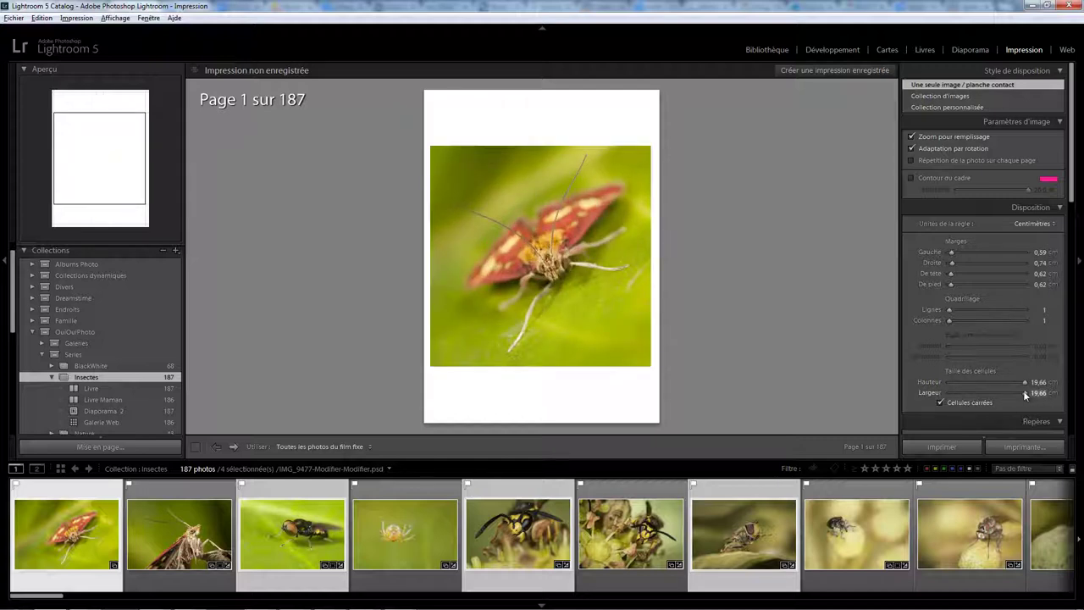
# Turn off square cells, auto-rotation and fill-cropping, leaving the moth uncropped in landscape
pyautogui.click(967, 402)
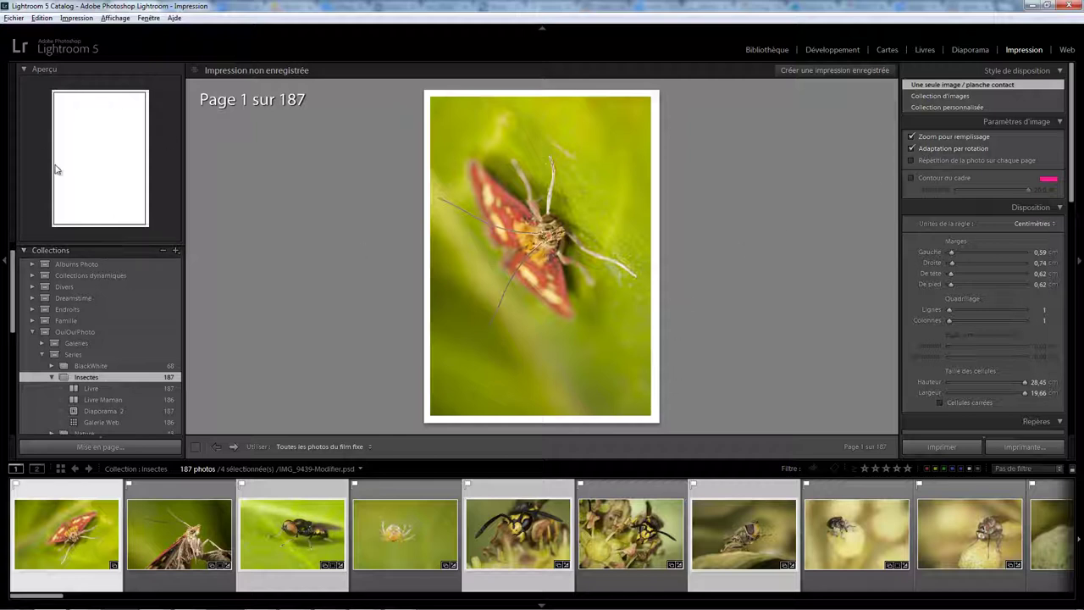
pyautogui.click(929, 151)
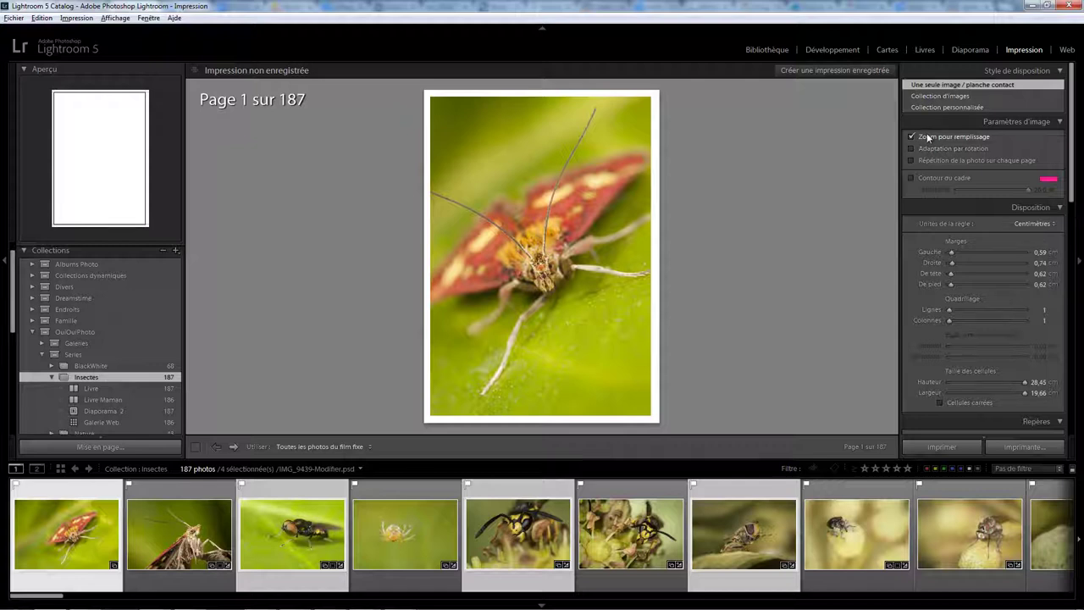
pyautogui.click(932, 138)
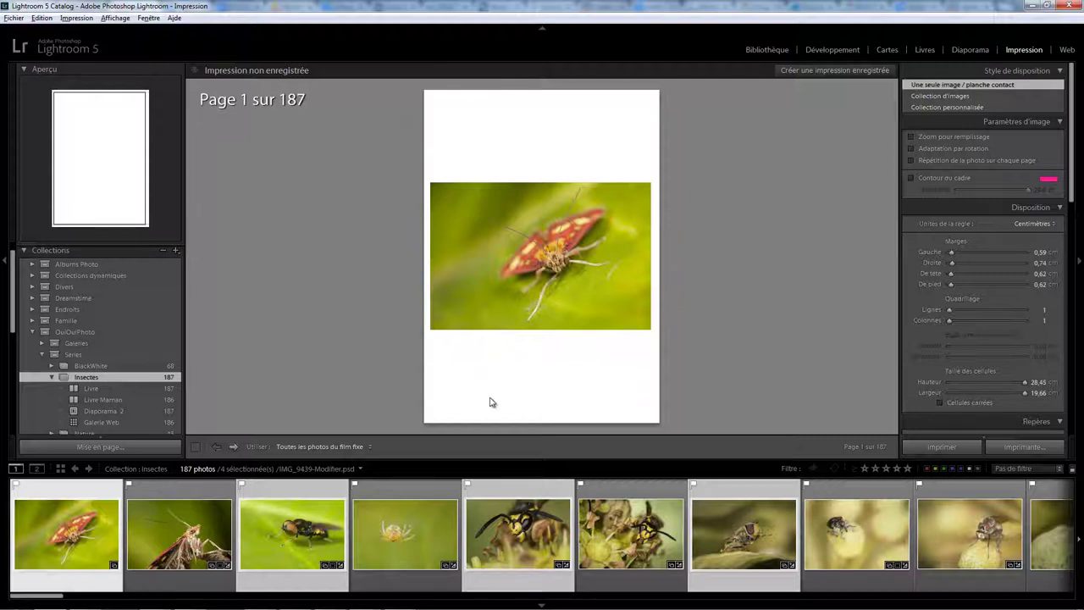
pyautogui.click(961, 151)
pyautogui.click(961, 151)
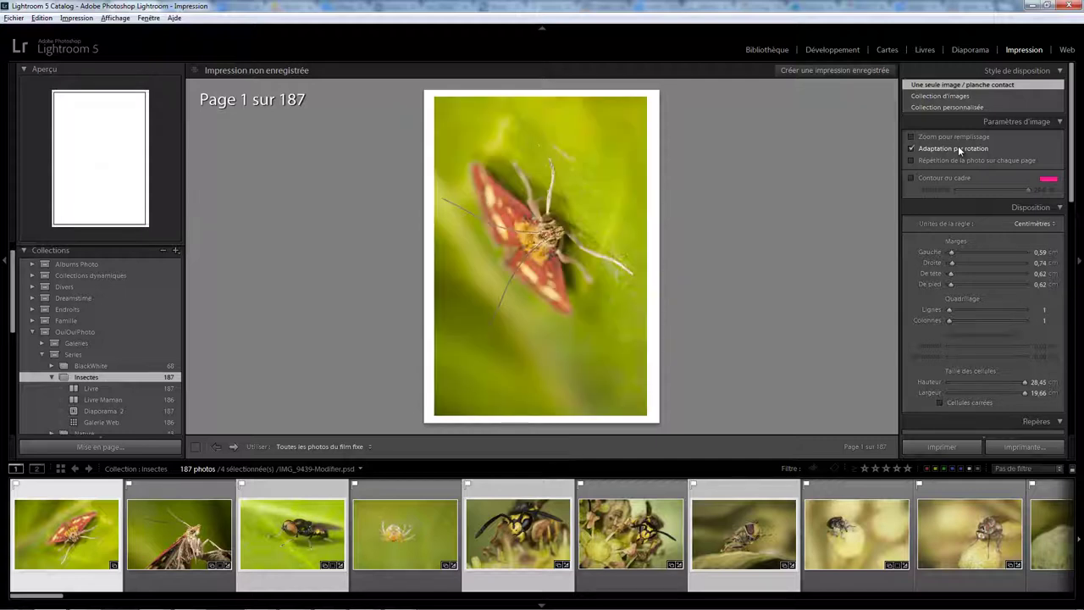
pyautogui.click(960, 151)
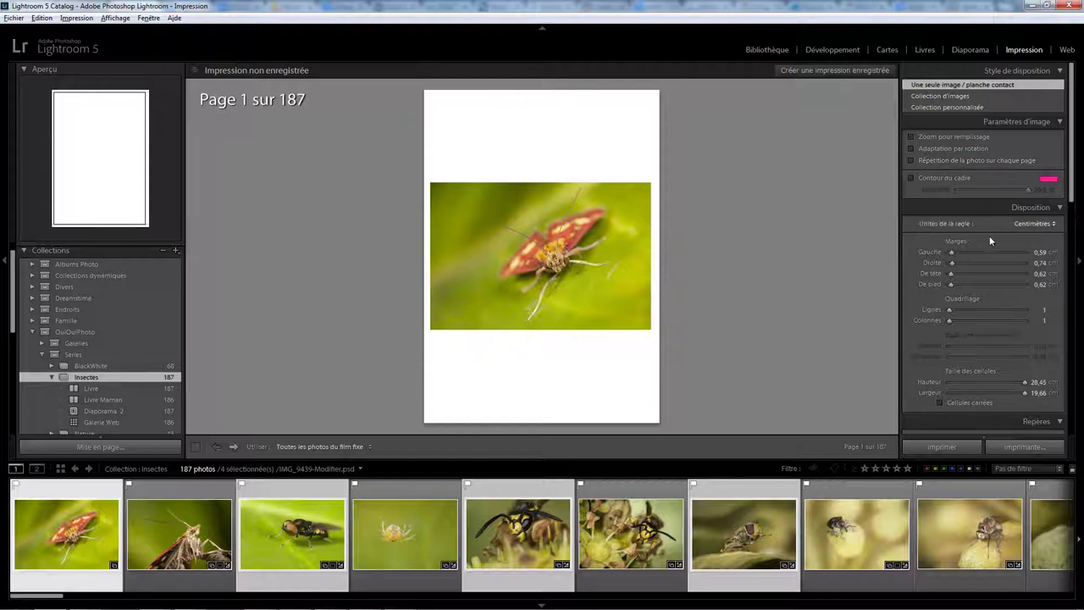
# Set a 5 × 5 grid and preview pages with one photo repeated in every cell
pyautogui.moveTo(949, 309)
pyautogui.mouseDown()
pyautogui.moveTo(970, 310)
pyautogui.moveTo(969, 320)
pyautogui.mouseUp()
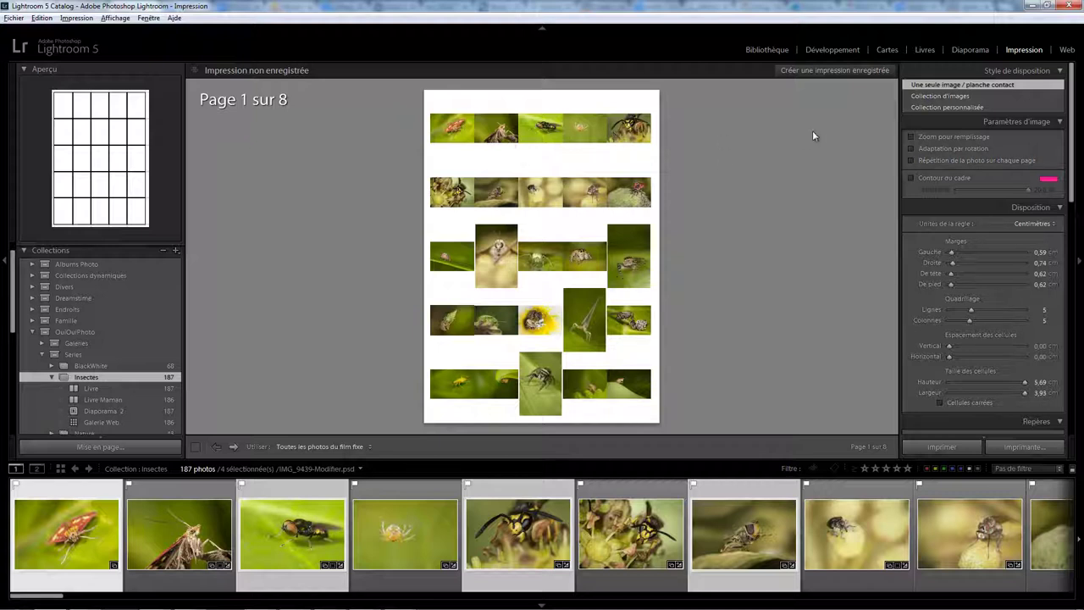
pyautogui.click(923, 161)
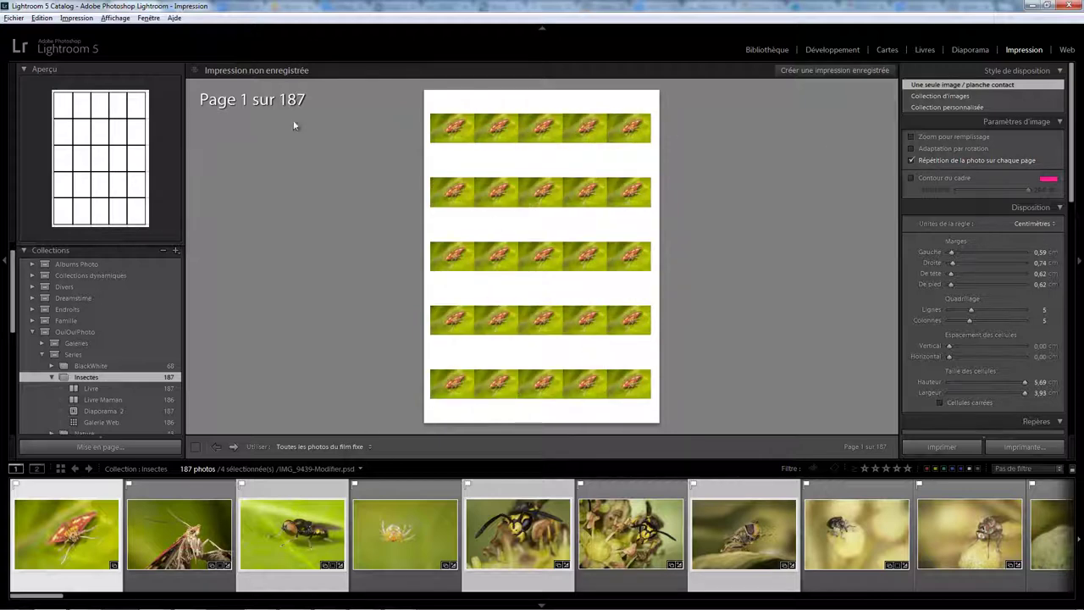
pyautogui.click(233, 447)
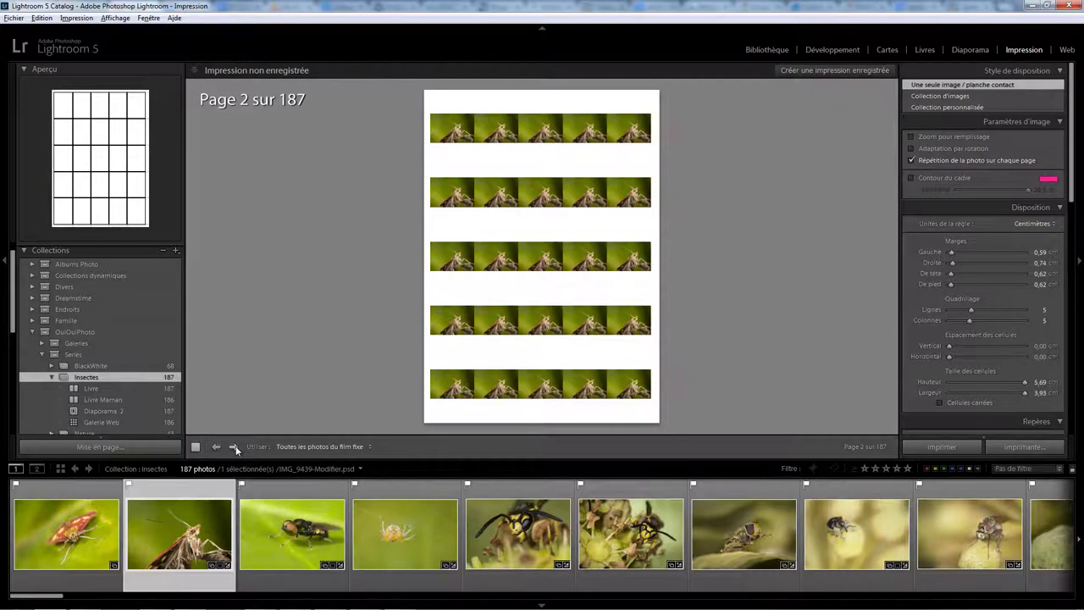
pyautogui.click(234, 447)
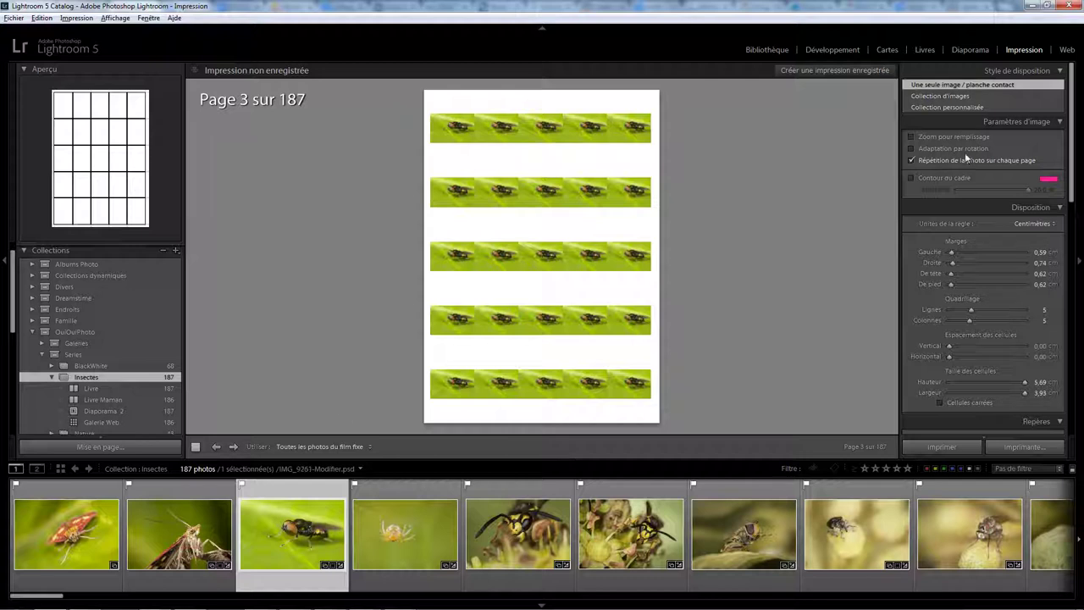
# Toggle photo repetition on and off, ending with 25 different photos per page
pyautogui.click(933, 161)
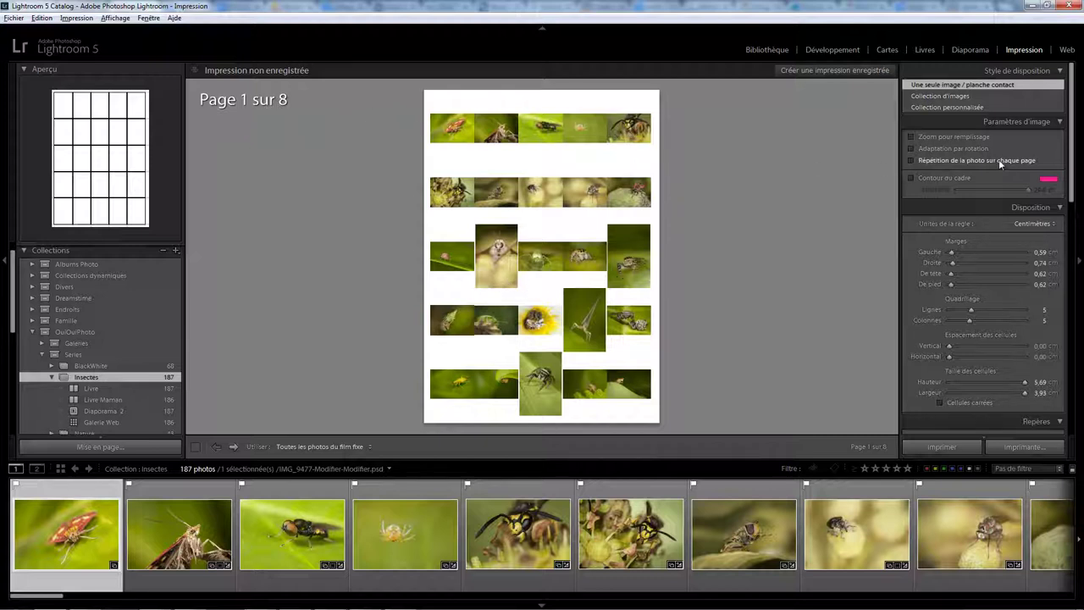
pyautogui.click(932, 159)
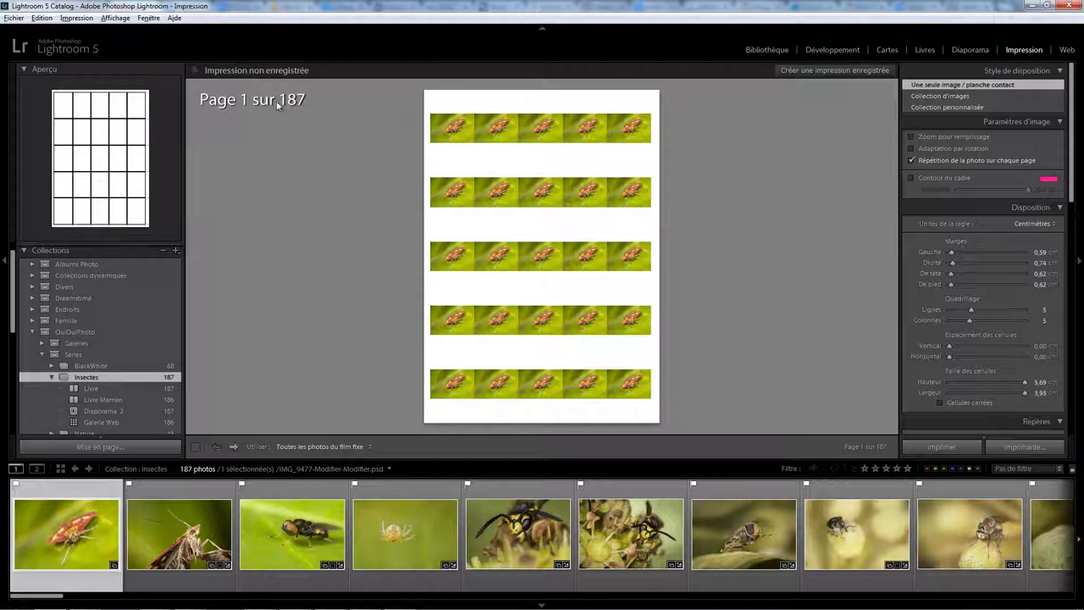
pyautogui.click(947, 159)
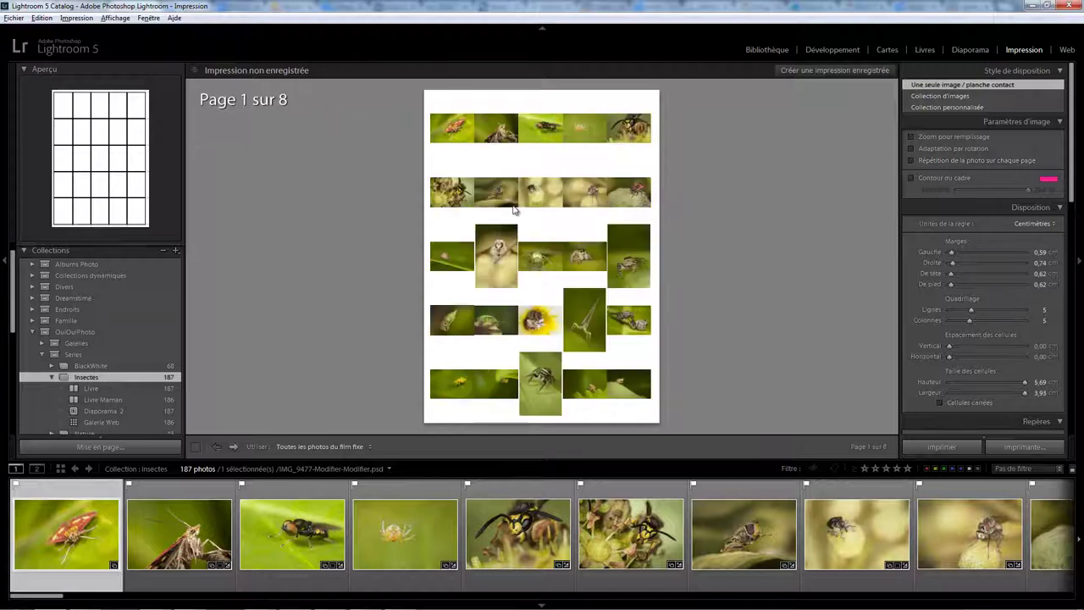
pyautogui.click(961, 159)
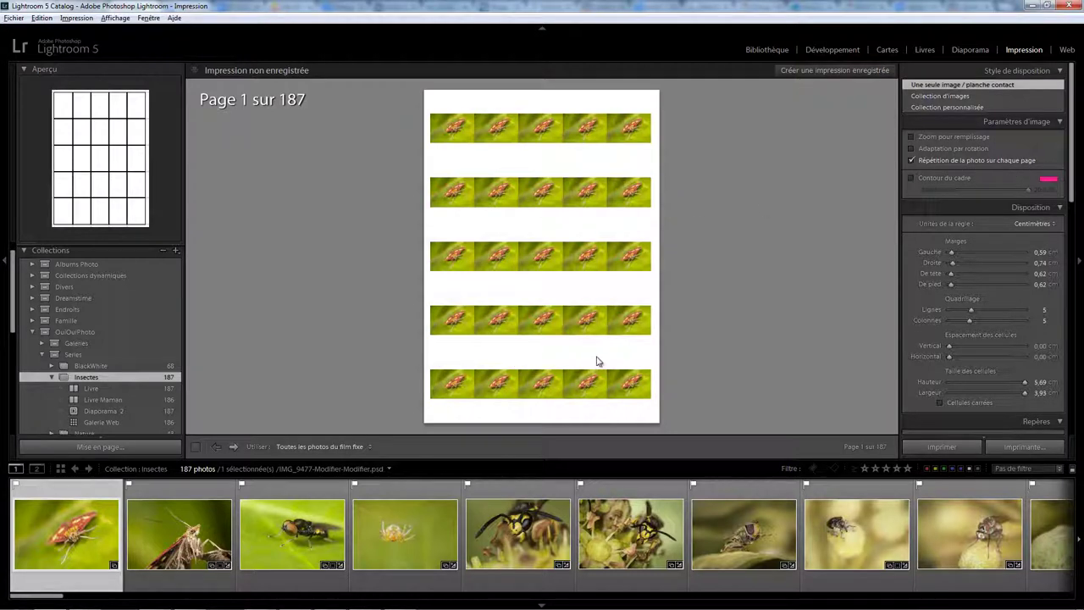
pyautogui.click(922, 159)
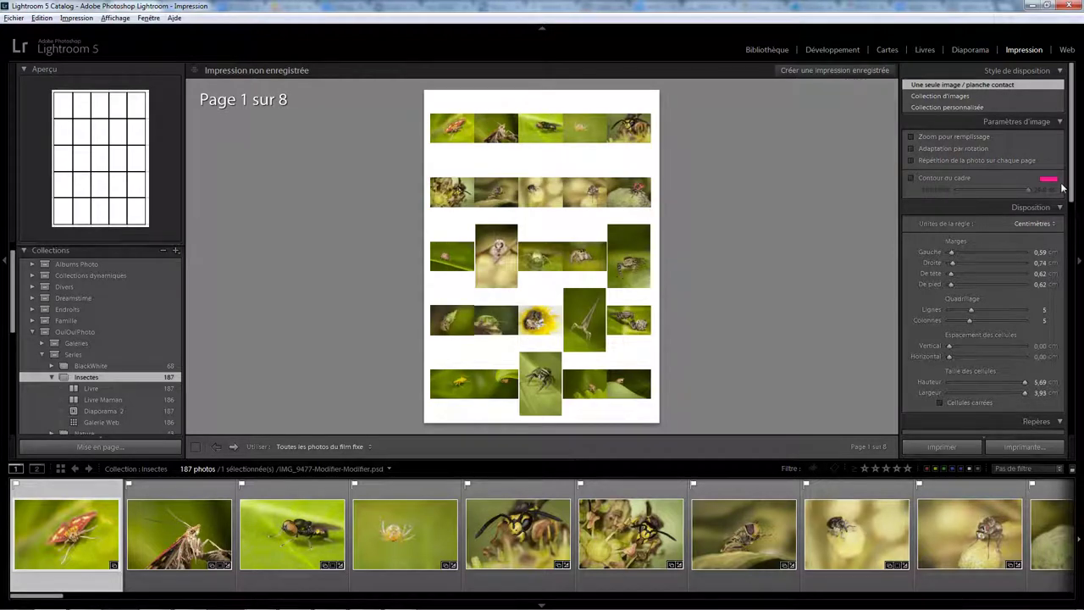
# Return to one auto-rotated photo per page and add a frame border
pyautogui.moveTo(970, 309)
pyautogui.mouseDown()
pyautogui.moveTo(941, 310)
pyautogui.moveTo(929, 326)
pyautogui.mouseUp()
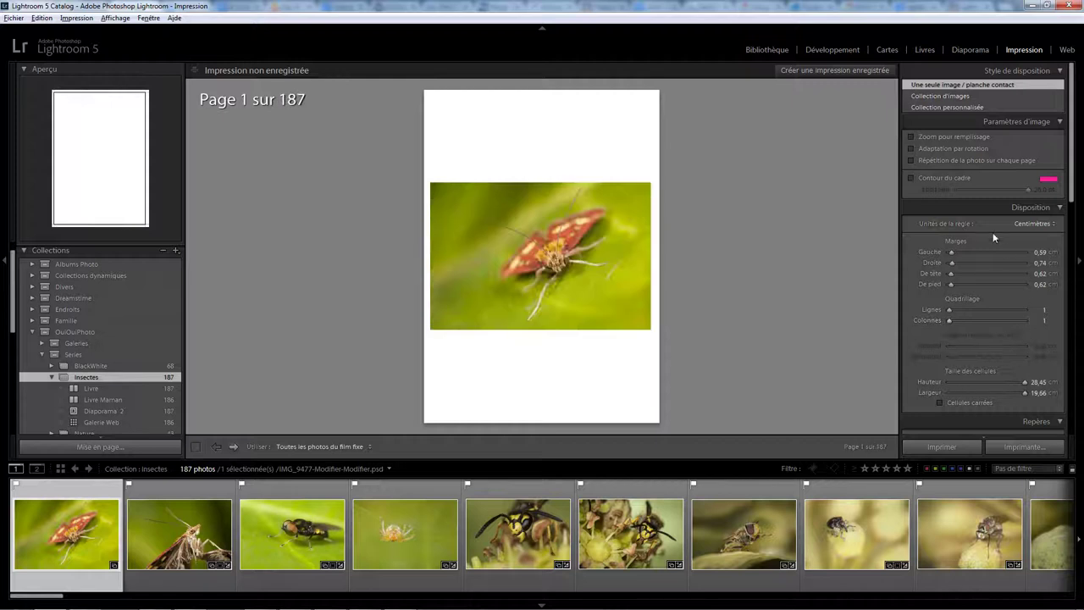
pyautogui.click(932, 149)
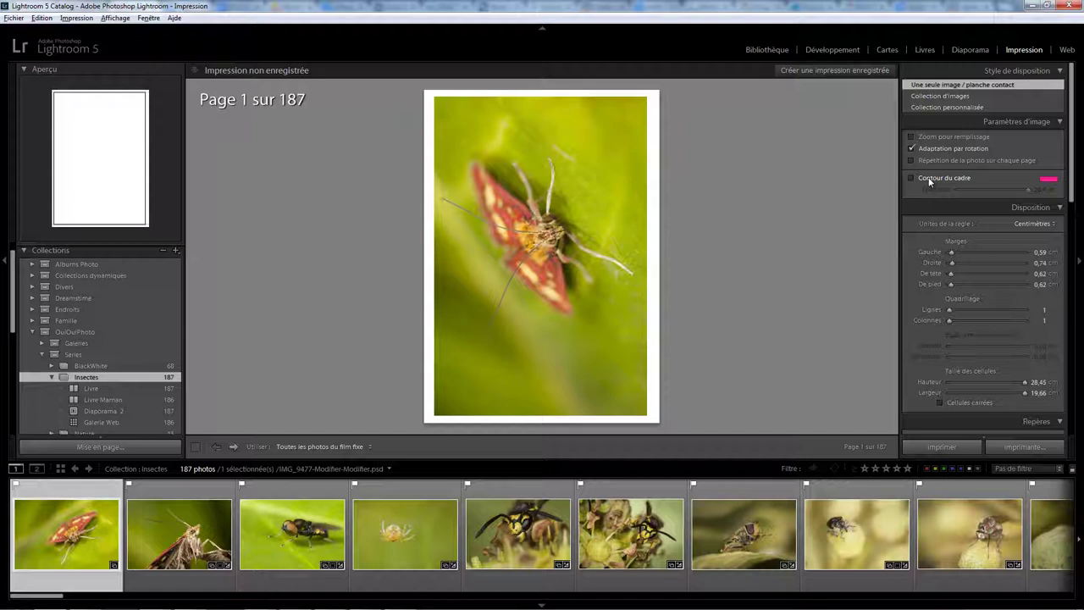
pyautogui.click(930, 179)
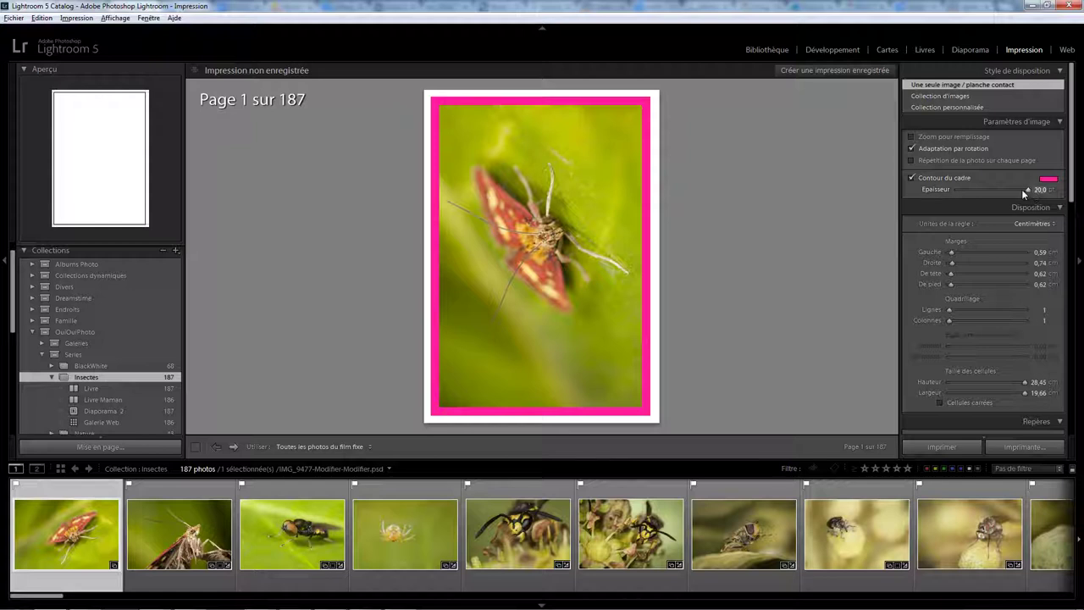
# Adjust the border width and make it yellow-orange, then remove the border
pyautogui.moveTo(1024, 188)
pyautogui.mouseDown()
pyautogui.moveTo(985, 190)
pyautogui.moveTo(998, 188)
pyautogui.mouseUp()
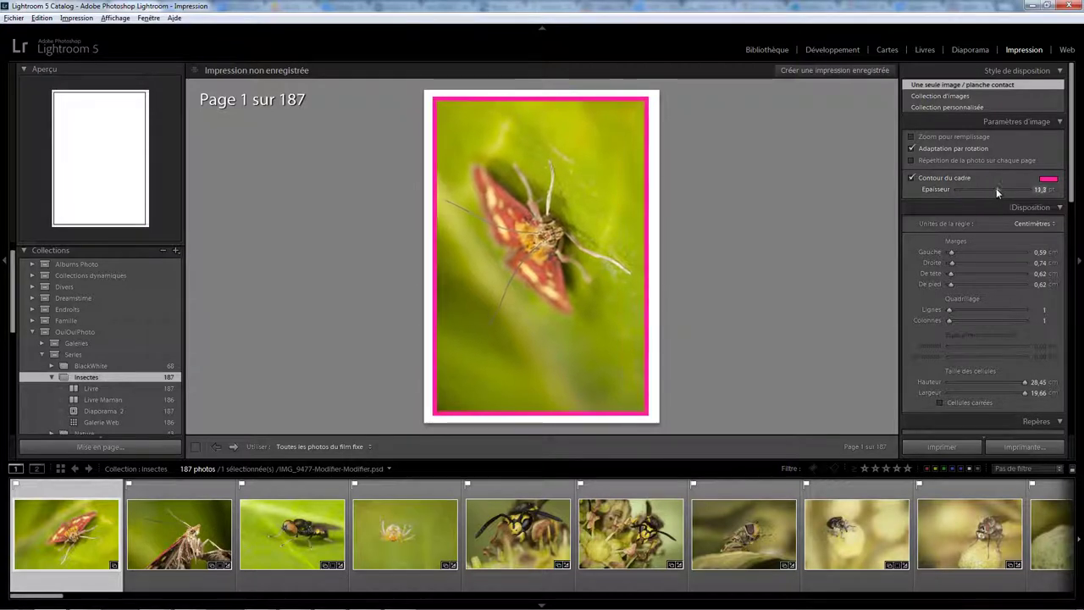
pyautogui.click(1050, 180)
pyautogui.moveTo(905, 191); pyautogui.dragTo(826, 193)
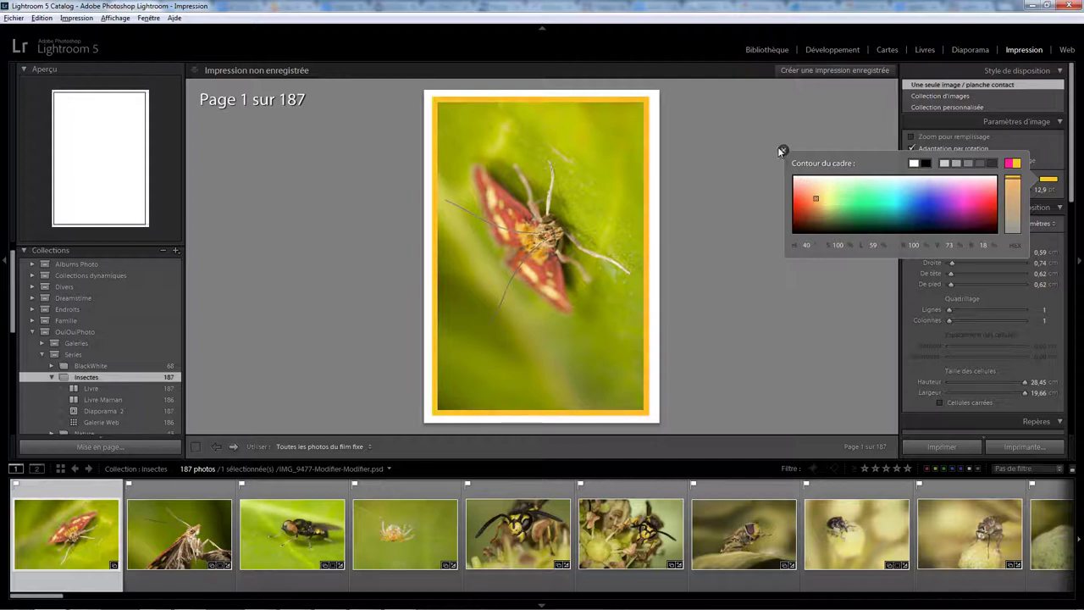
pyautogui.click(782, 150)
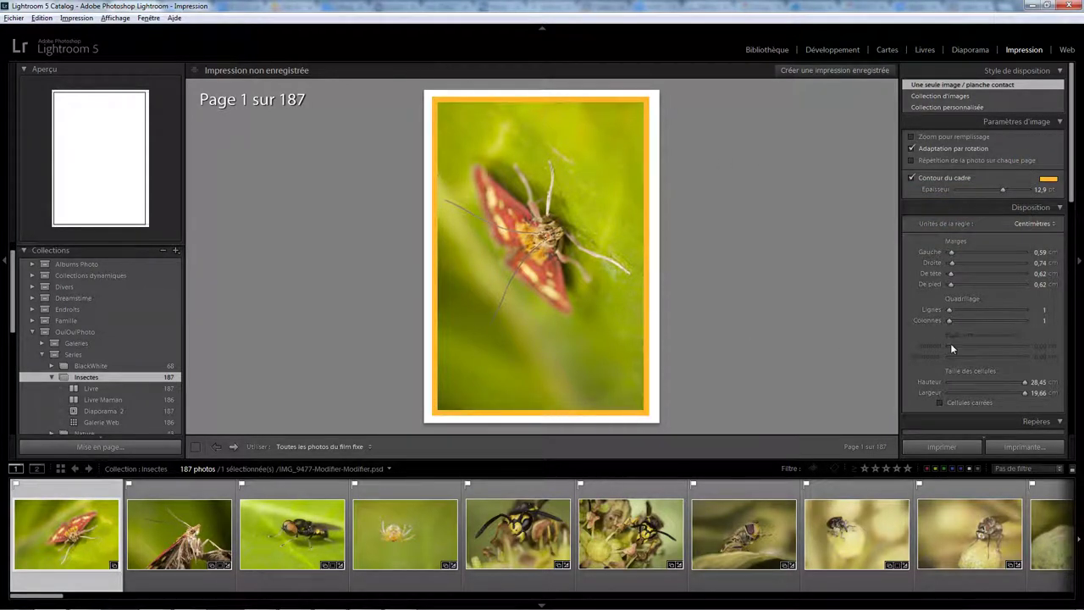
pyautogui.click(942, 180)
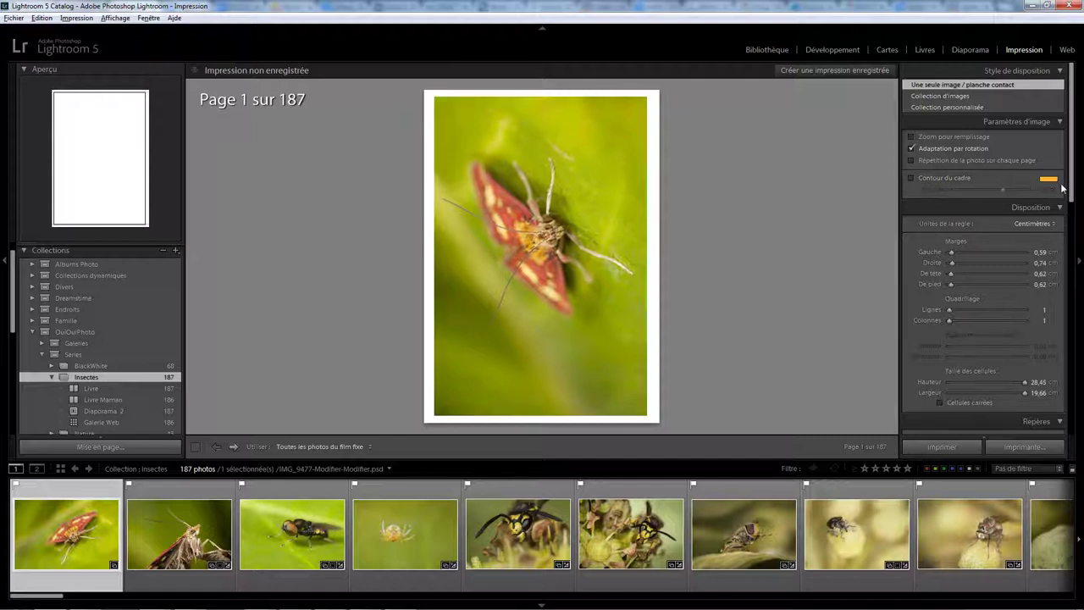
pyautogui.scroll(-3, 1022, 179)
pyautogui.scroll(-3, 1022, 179)
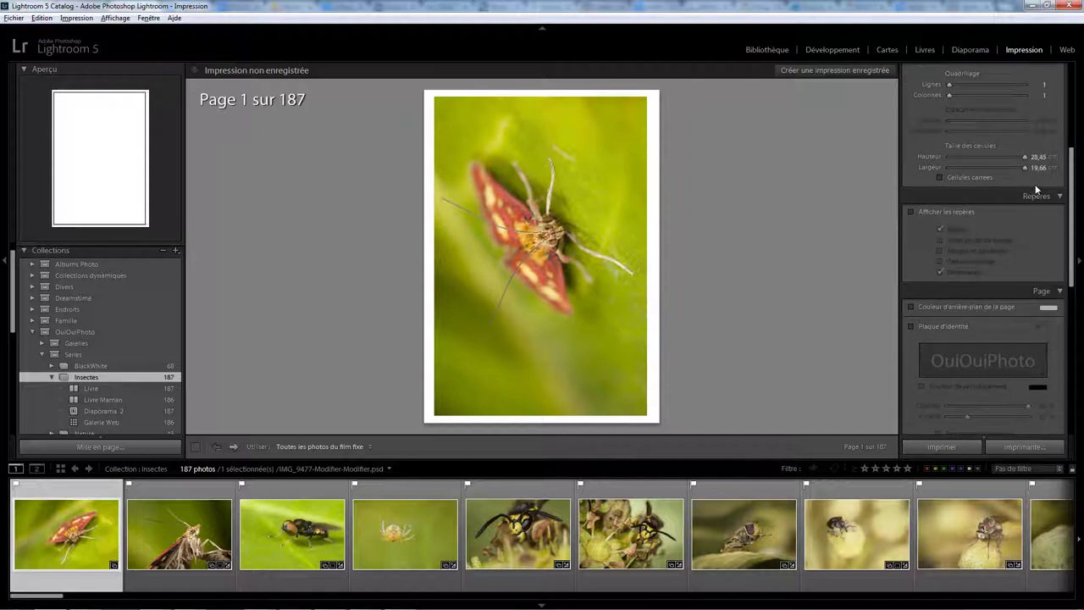
pyautogui.click(933, 213)
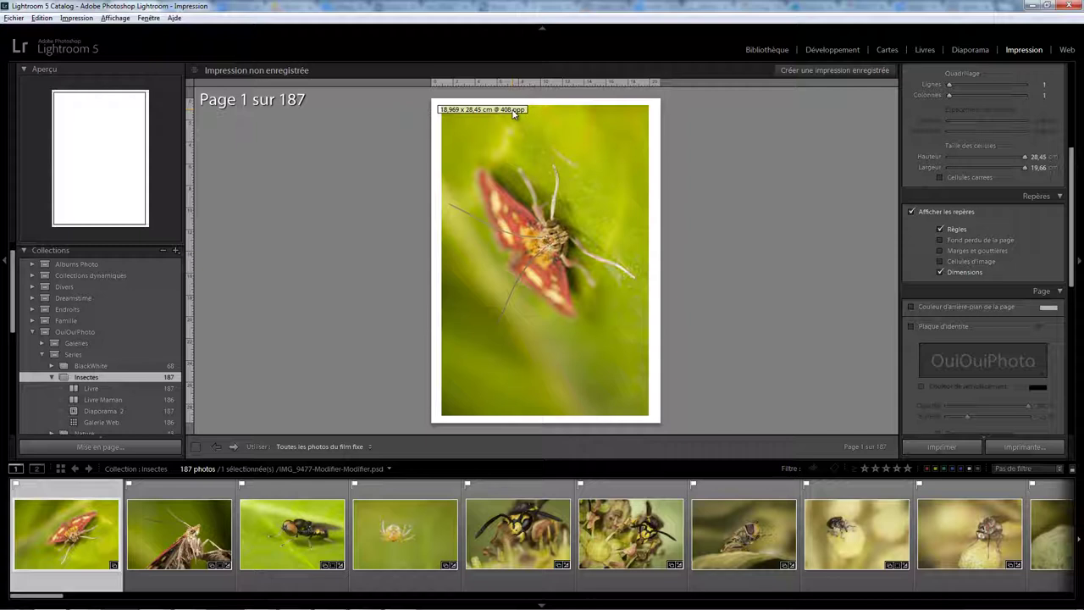
pyautogui.scroll(-1, 974, 212)
pyautogui.click(929, 169)
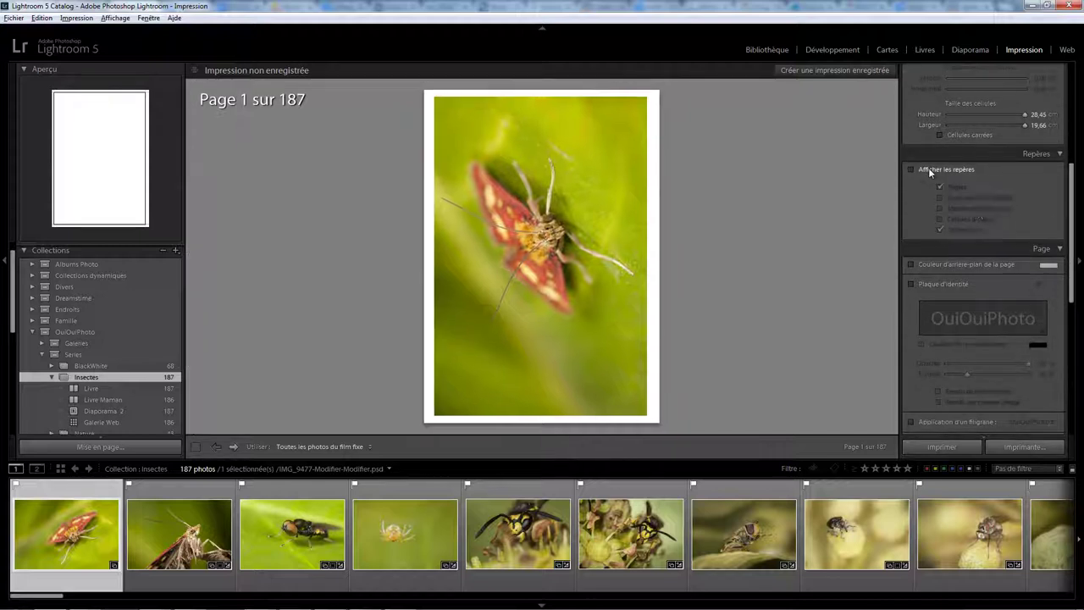
# Choose black as the page background colour and remove the photo's orange frame border
pyautogui.click(933, 265)
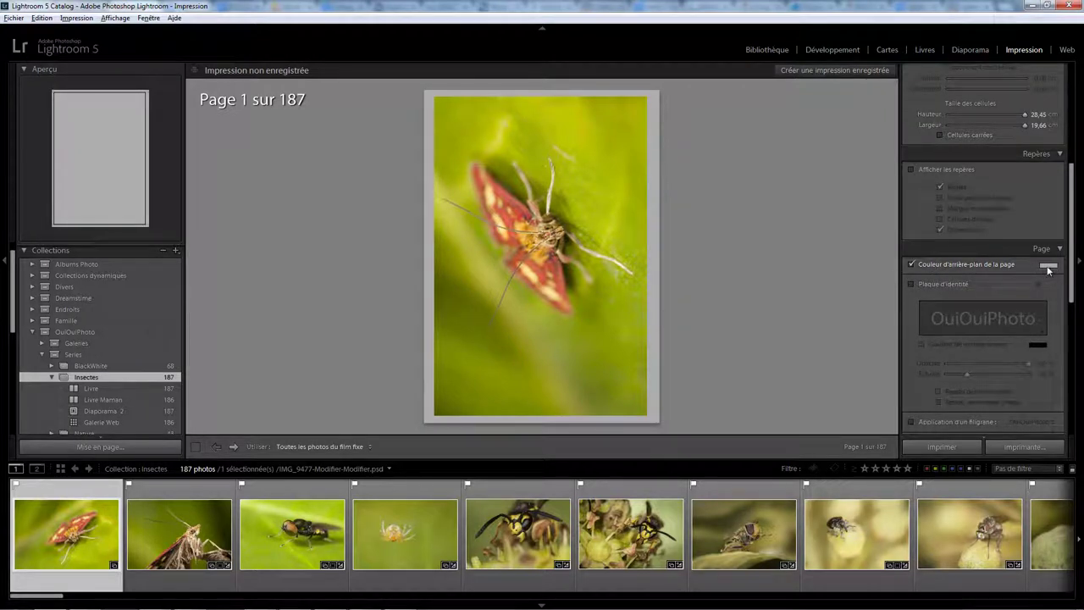
pyautogui.click(1051, 267)
pyautogui.click(926, 249)
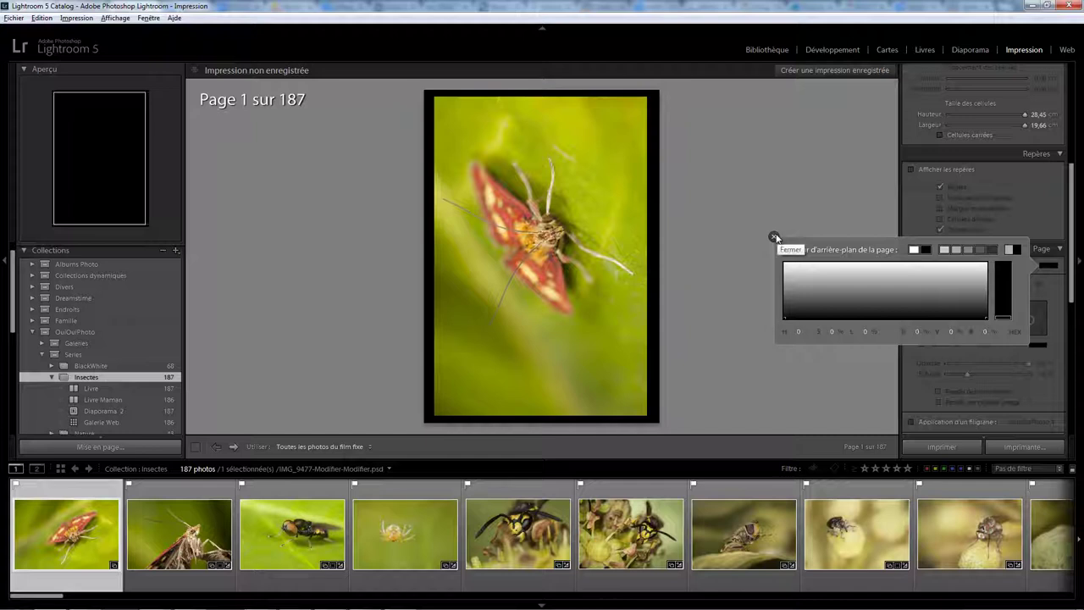
pyautogui.click(774, 237)
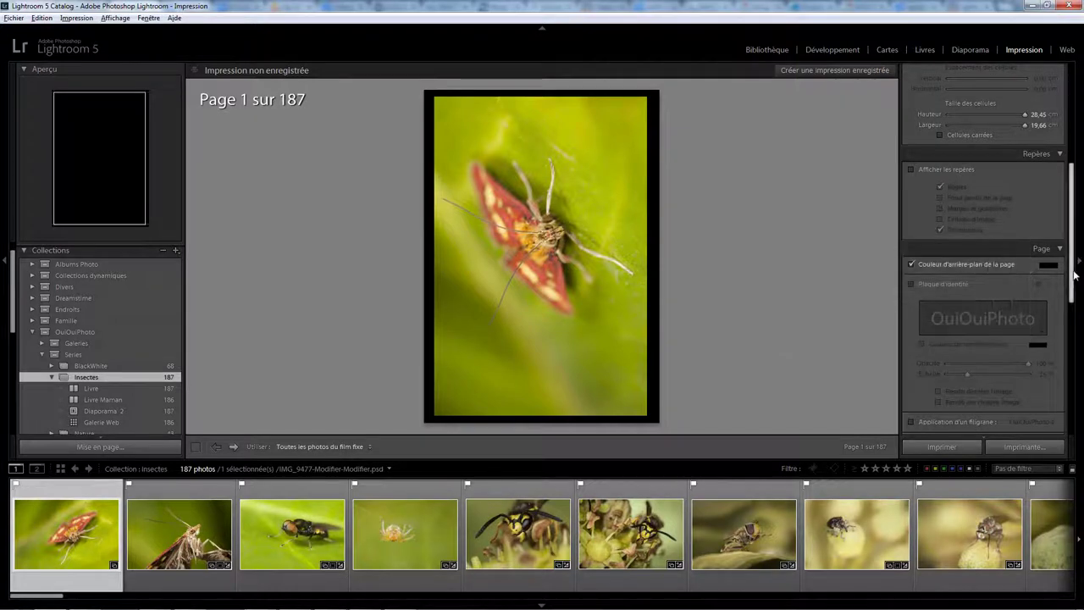
pyautogui.scroll(5, 952, 186)
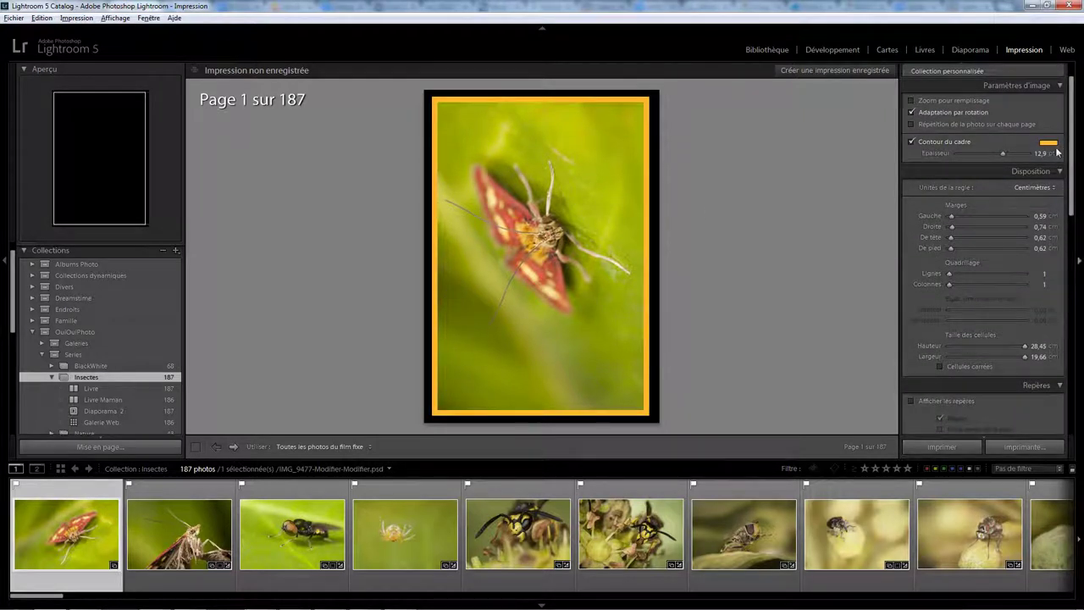
pyautogui.click(915, 142)
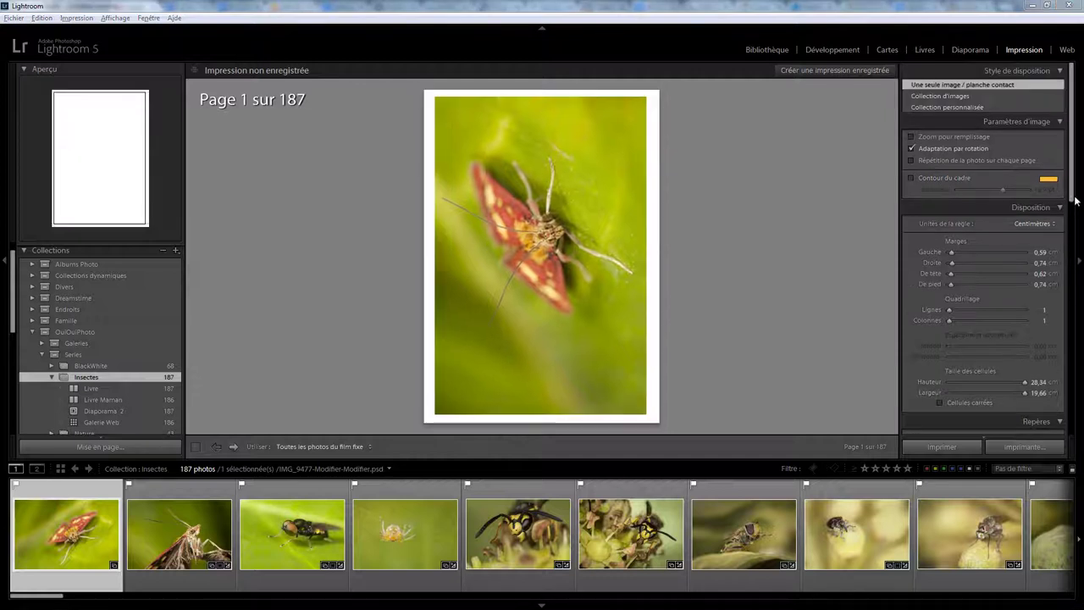
pyautogui.moveTo(1073, 203); pyautogui.dragTo(1078, 313)
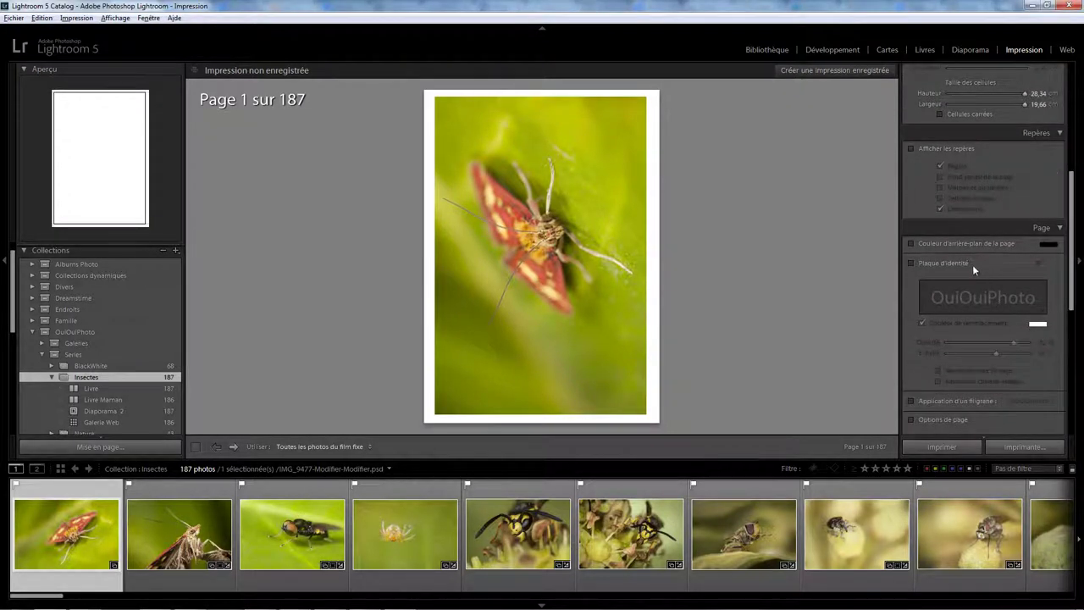
pyautogui.click(930, 264)
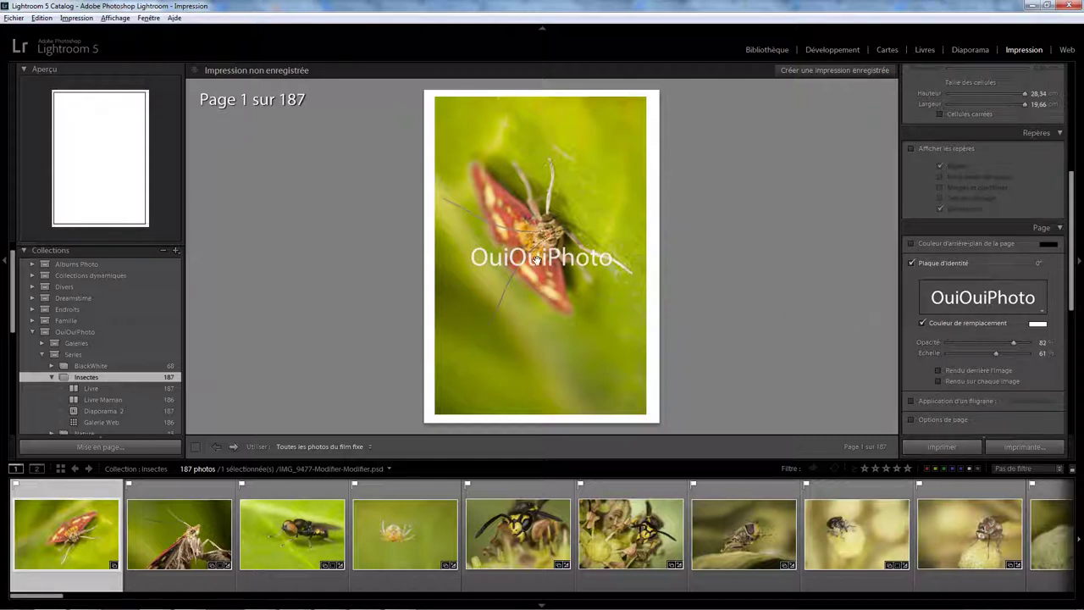
pyautogui.moveTo(535, 259)
pyautogui.mouseDown()
pyautogui.moveTo(535, 296)
pyautogui.moveTo(510, 152)
pyautogui.moveTo(537, 370)
pyautogui.mouseUp()
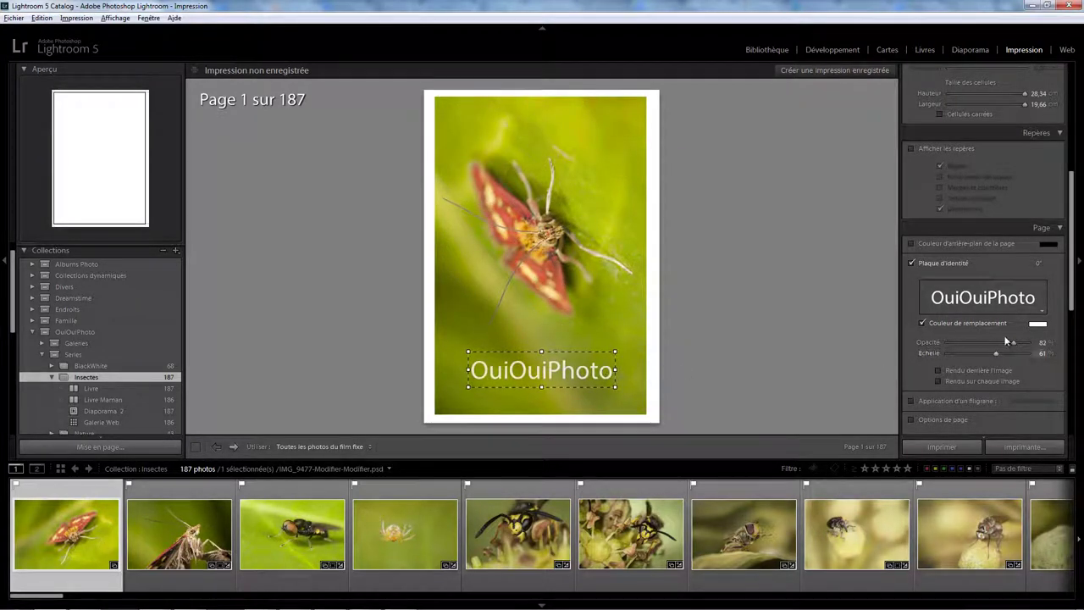
pyautogui.click(911, 262)
pyautogui.scroll(-3, 983, 280)
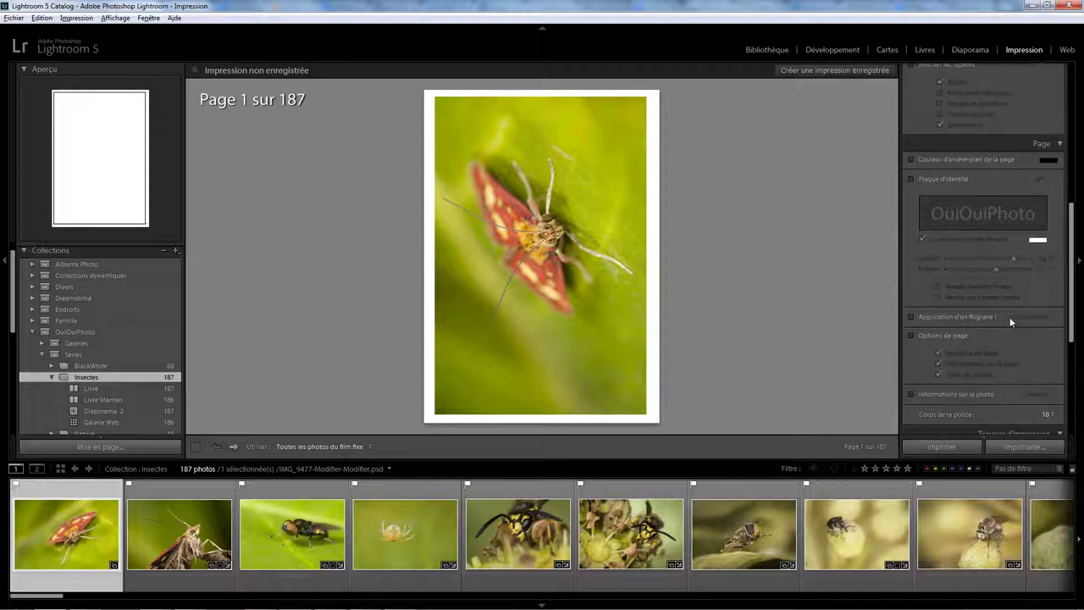
# Try a watermark and remove it, then enable Options de page for crop marks
pyautogui.click(946, 318)
pyautogui.click(929, 320)
pyautogui.scroll(-2, 927, 288)
pyautogui.scroll(-1, 927, 288)
pyautogui.scroll(-1, 927, 288)
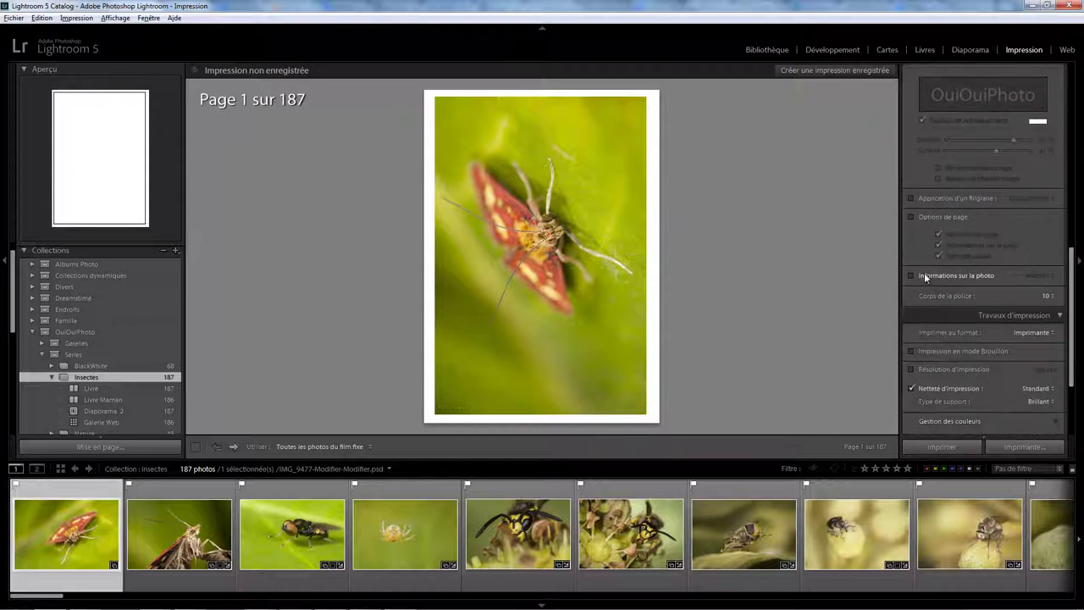
pyautogui.click(924, 216)
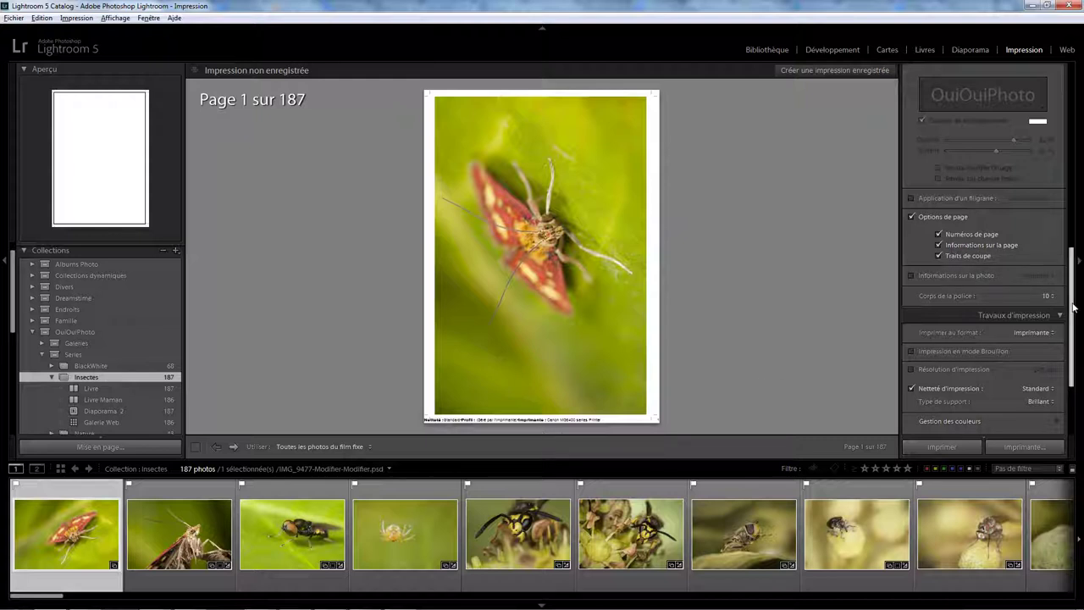
pyautogui.click(939, 245)
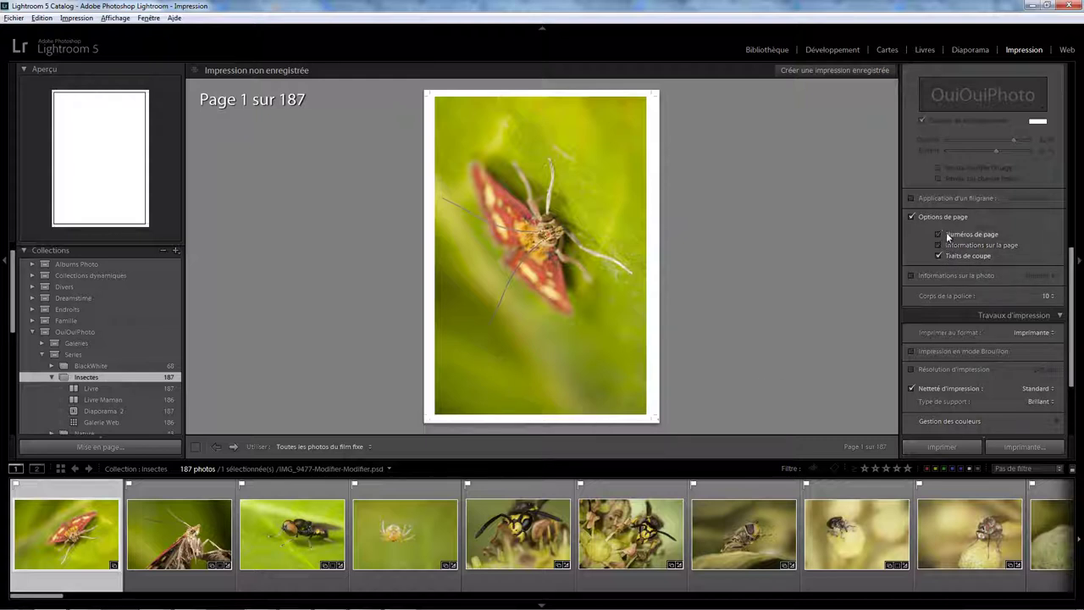
pyautogui.moveTo(1073, 287); pyautogui.dragTo(1072, 135)
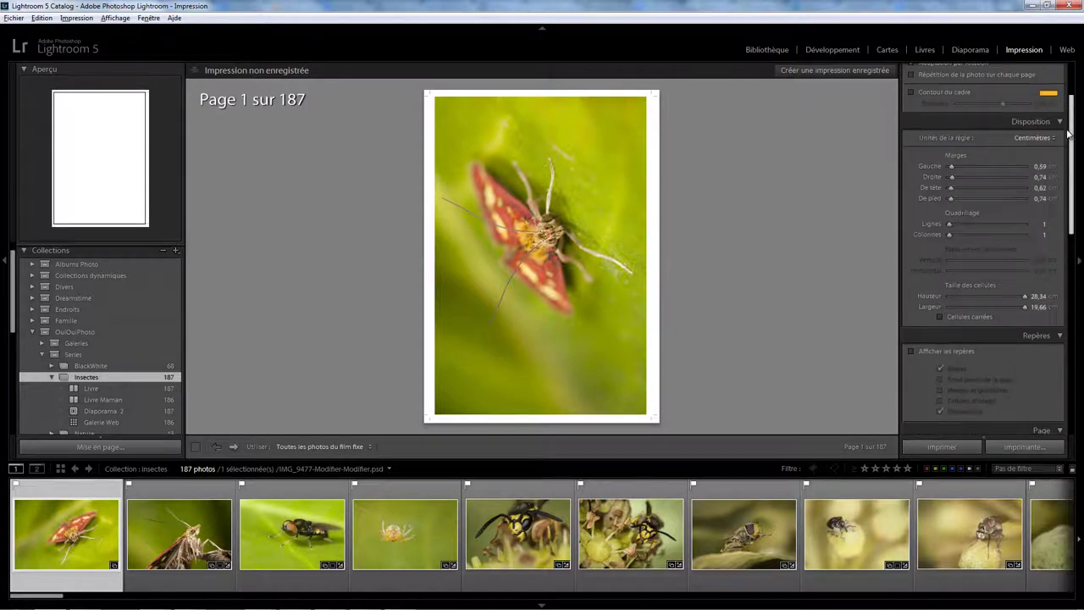
pyautogui.moveTo(950, 224); pyautogui.dragTo(961, 235)
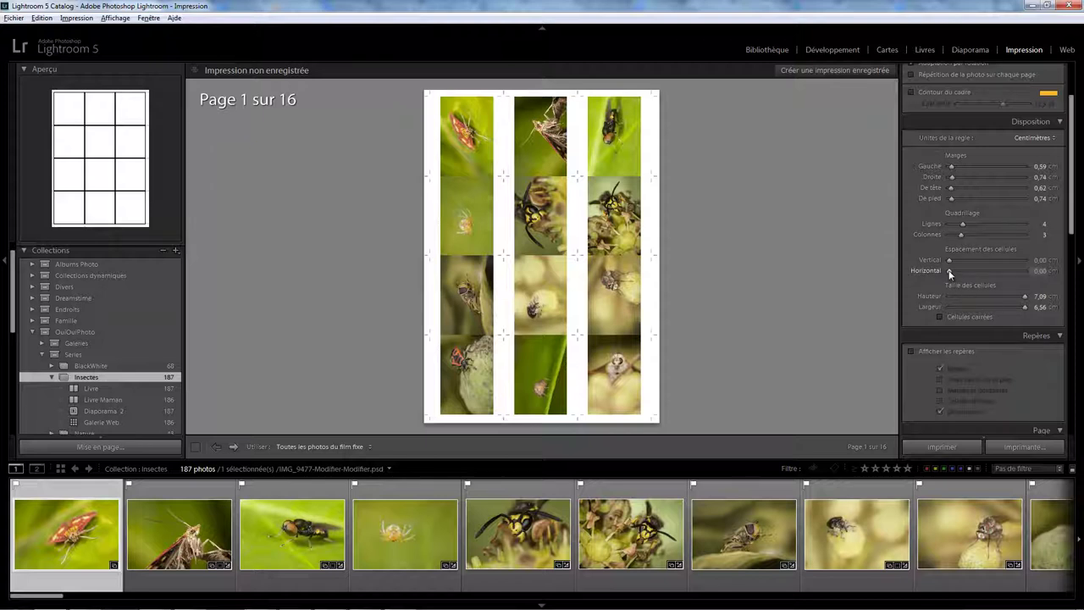
pyautogui.moveTo(1073, 191); pyautogui.dragTo(1073, 159)
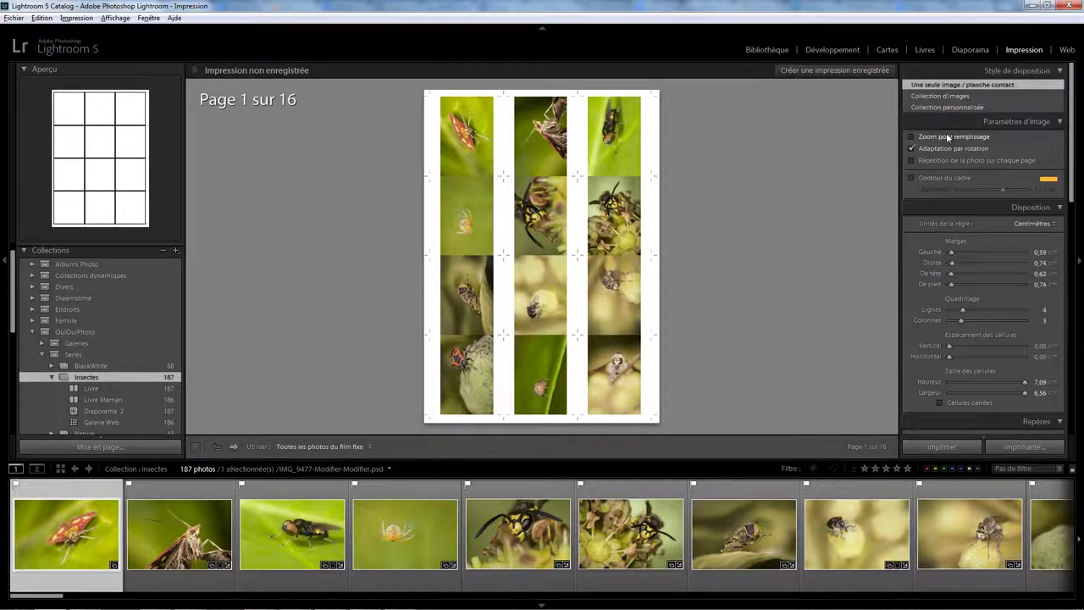
pyautogui.click(949, 137)
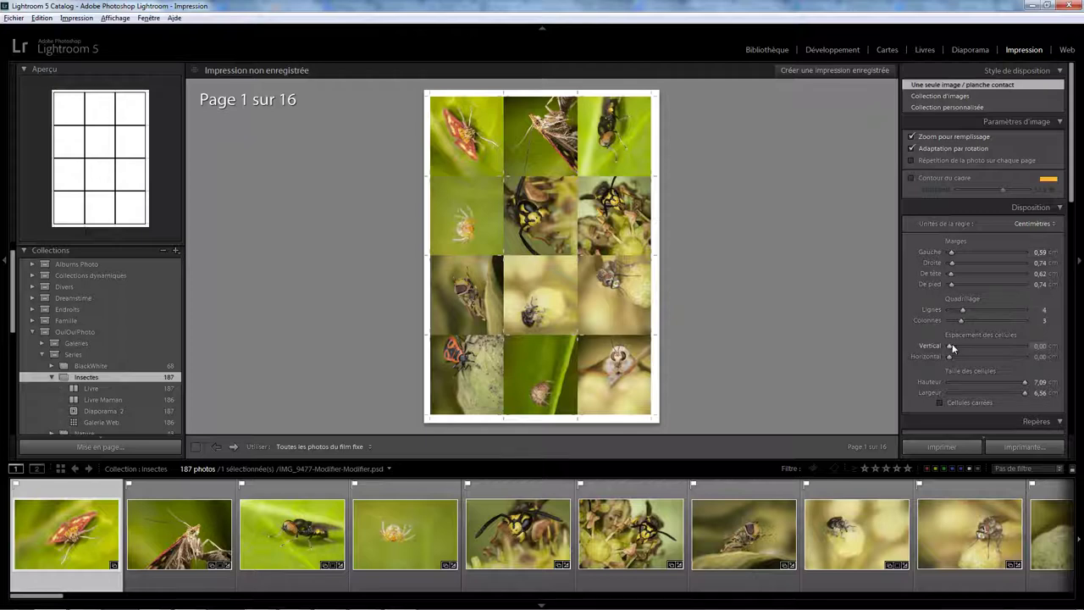
pyautogui.moveTo(947, 345)
pyautogui.mouseDown()
pyautogui.moveTo(966, 345)
pyautogui.moveTo(966, 358)
pyautogui.mouseUp()
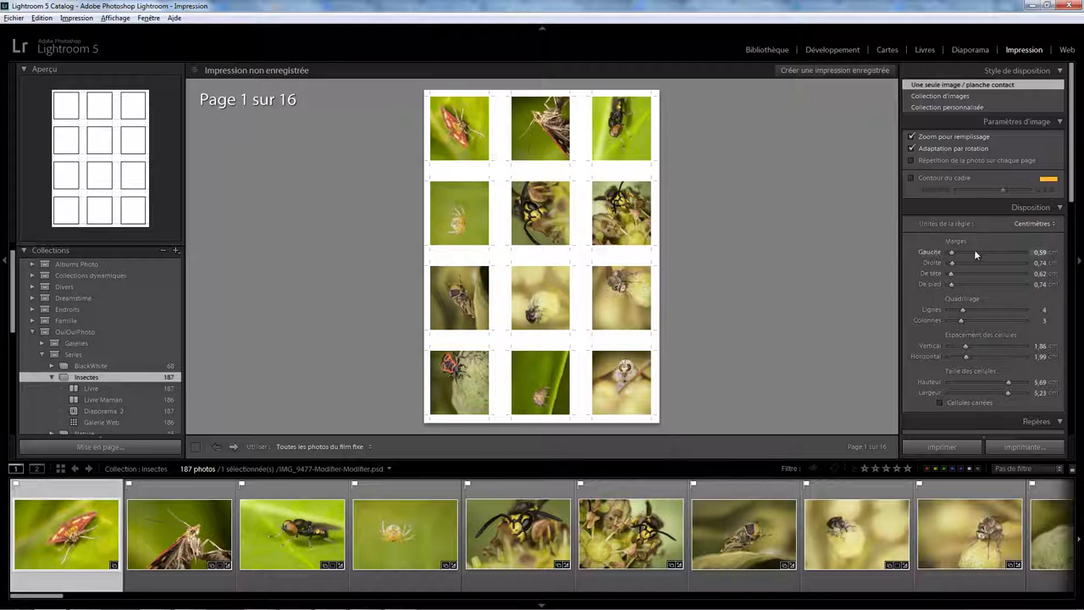
pyautogui.moveTo(962, 312); pyautogui.dragTo(936, 320)
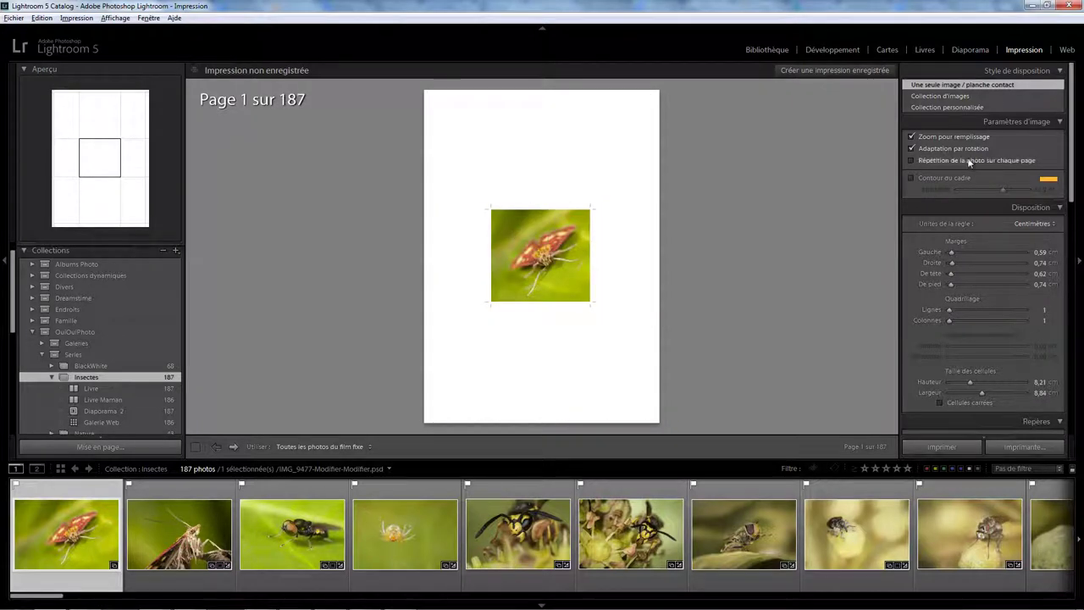
pyautogui.click(951, 138)
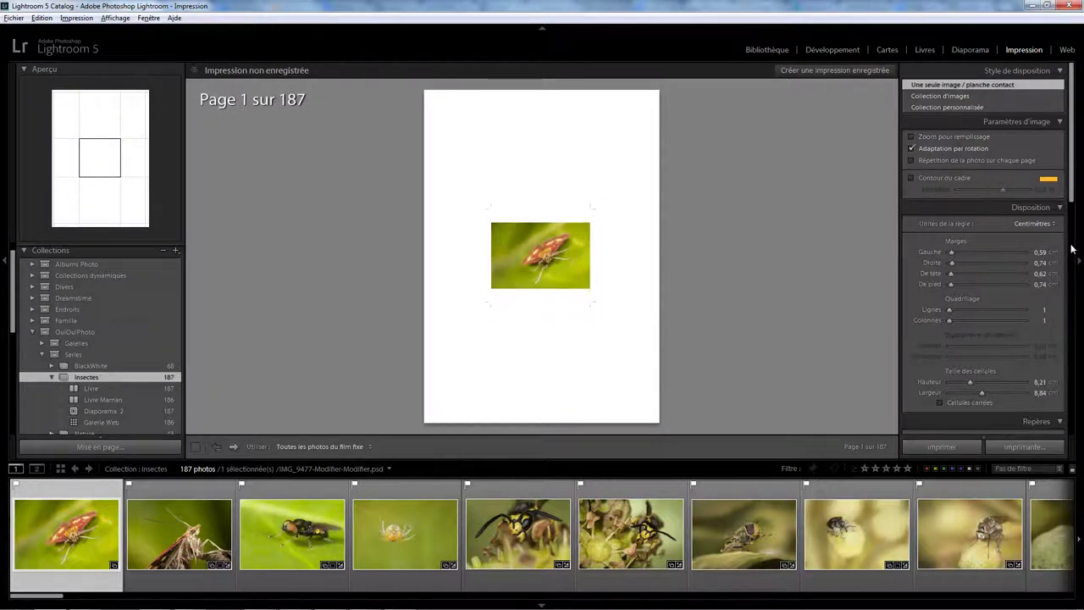
pyautogui.moveTo(972, 382)
pyautogui.mouseDown()
pyautogui.moveTo(1032, 384)
pyautogui.moveTo(1025, 392)
pyautogui.mouseUp()
pyautogui.moveTo(1072, 206); pyautogui.dragTo(1073, 215)
# Turn off the extra page markings and enable the photo-info caption beneath the photo
pyautogui.scroll(-3, 974, 291)
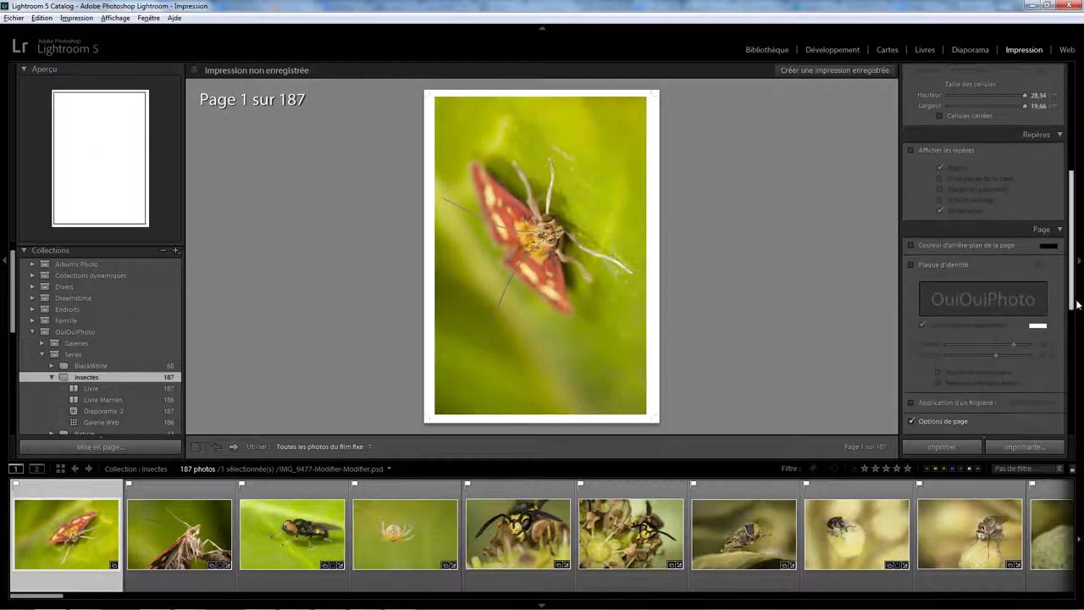
pyautogui.scroll(-3, 974, 291)
pyautogui.scroll(-3, 974, 290)
pyautogui.scroll(-2, 974, 290)
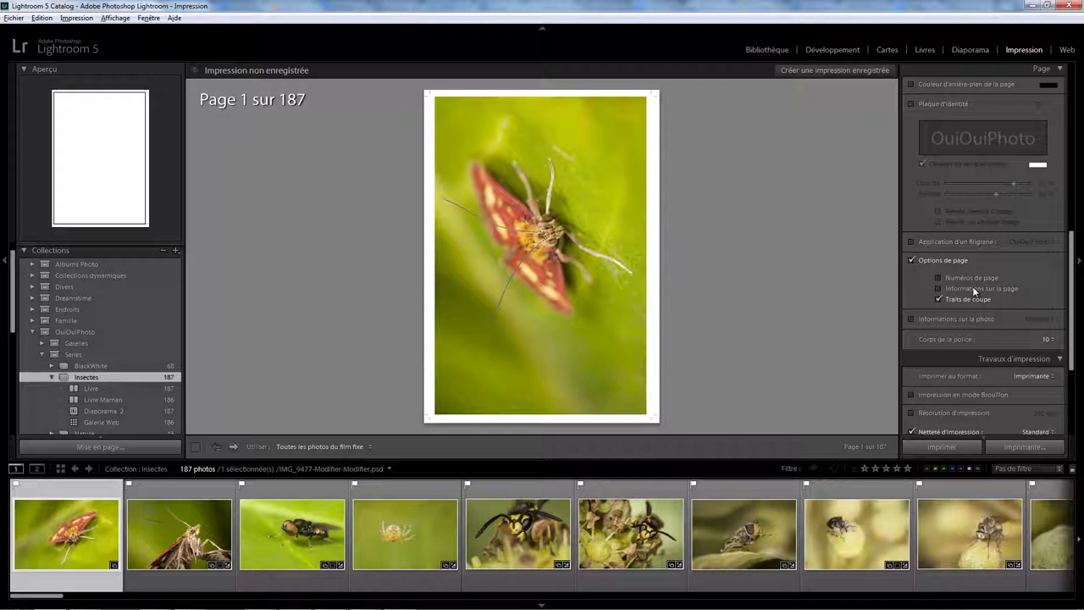
pyautogui.click(926, 259)
pyautogui.click(930, 319)
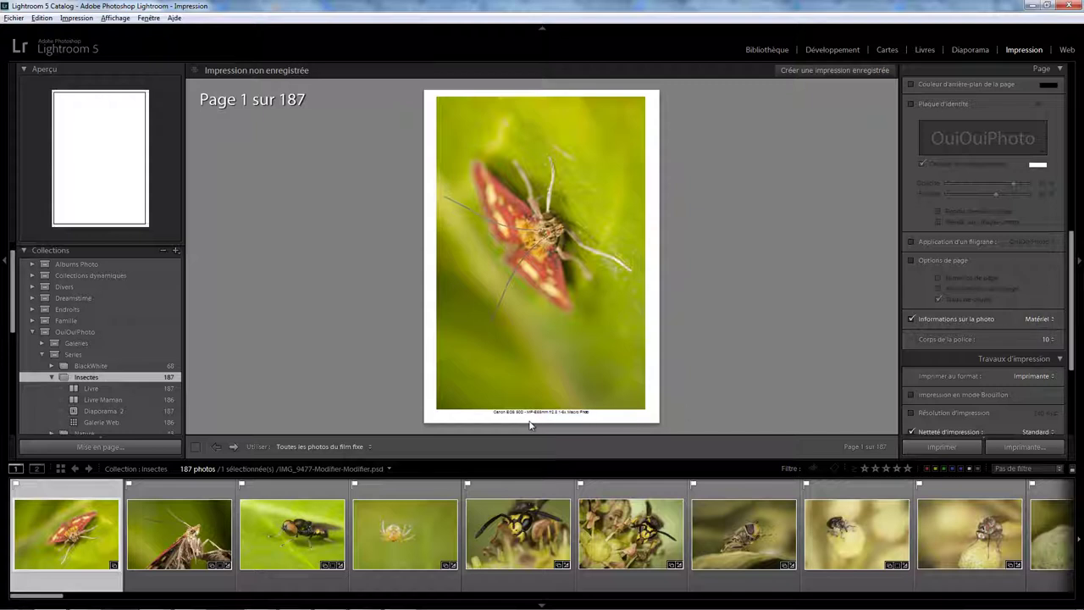
# Set the photo-info caption to Exposition at font size 14, then uncheck Informations sur la photo
pyautogui.click(1033, 319)
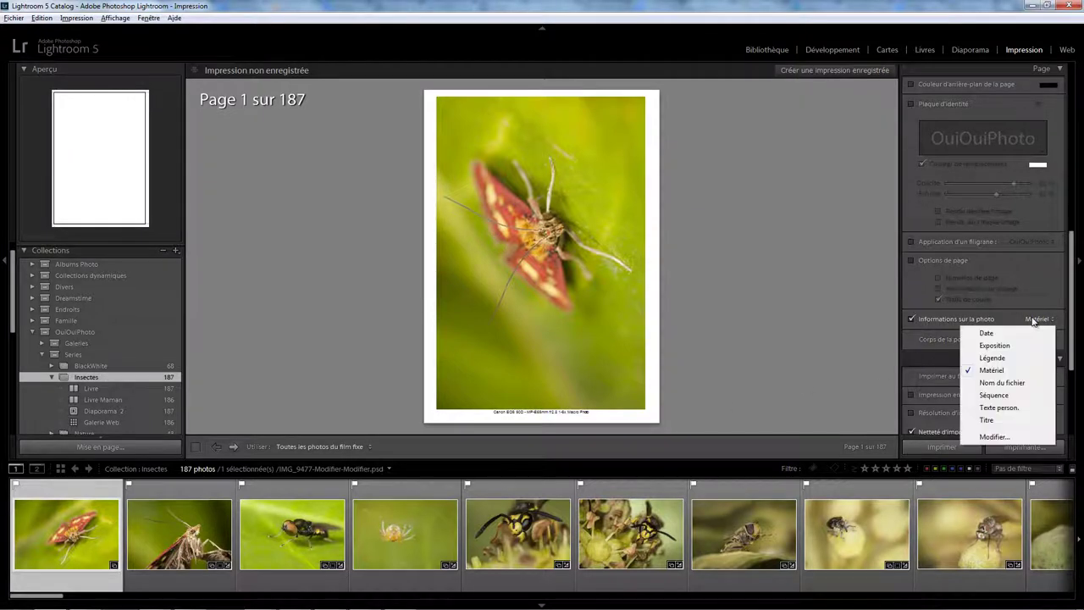
pyautogui.click(995, 345)
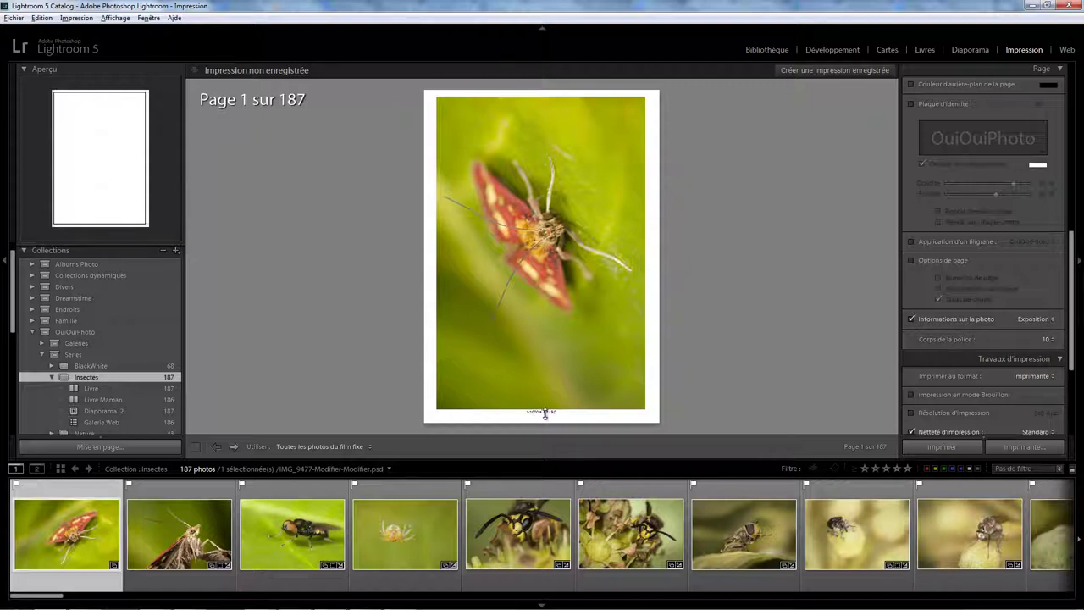
pyautogui.click(1033, 342)
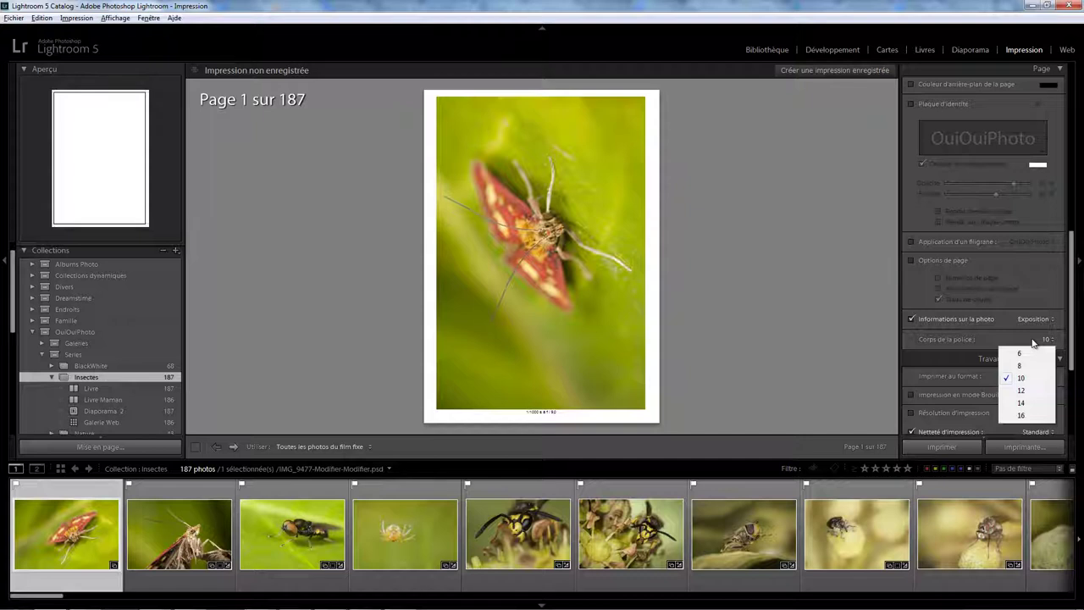
pyautogui.click(1022, 402)
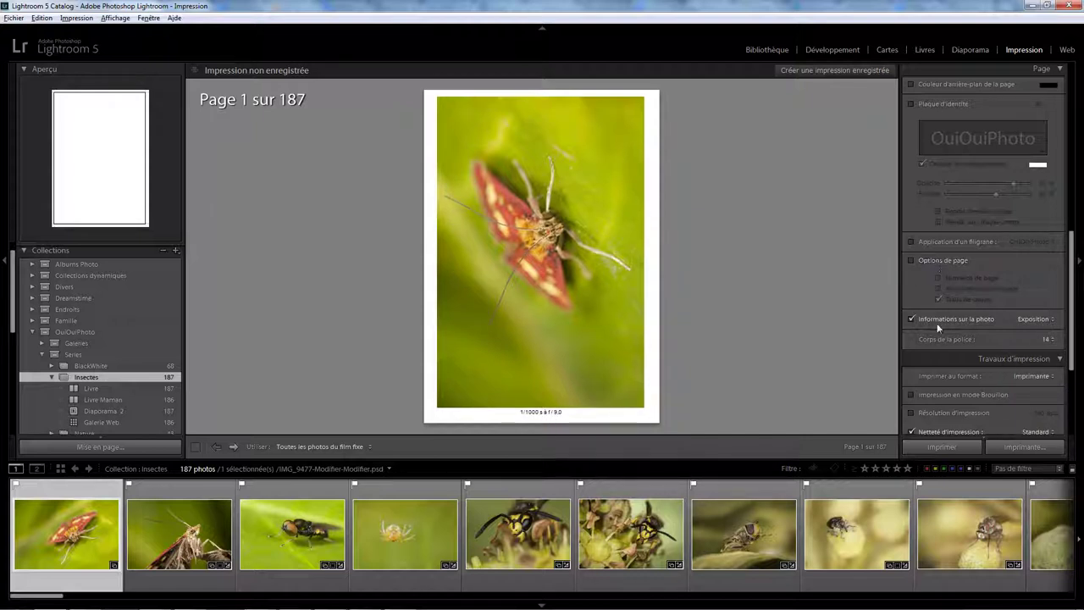
pyautogui.click(973, 320)
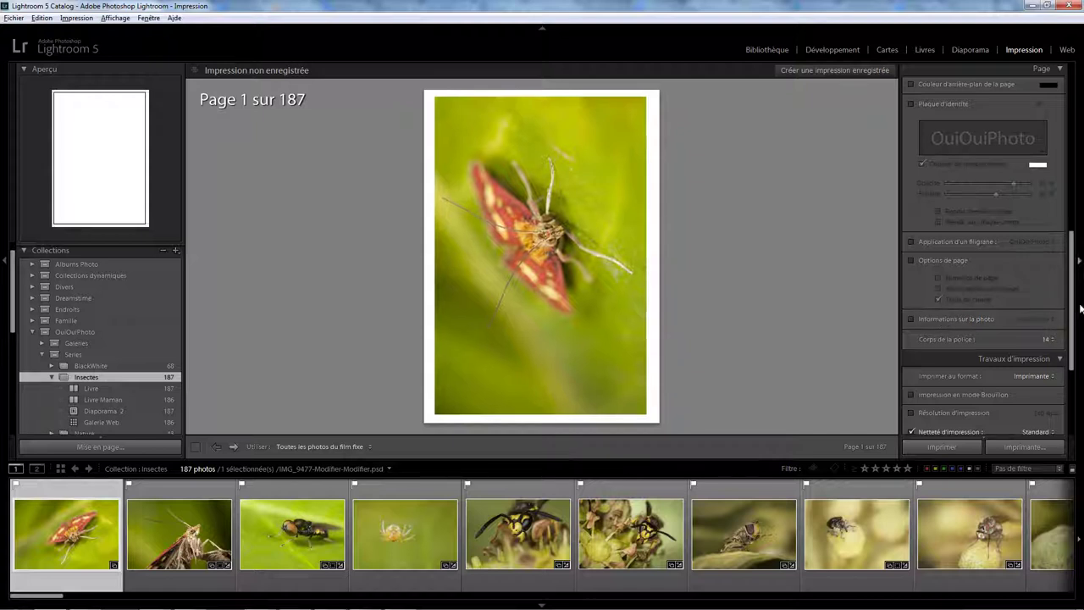
# Keep the print job output set to Imprimante and turn on draft-mode printing
pyautogui.scroll(-5, 1073, 303)
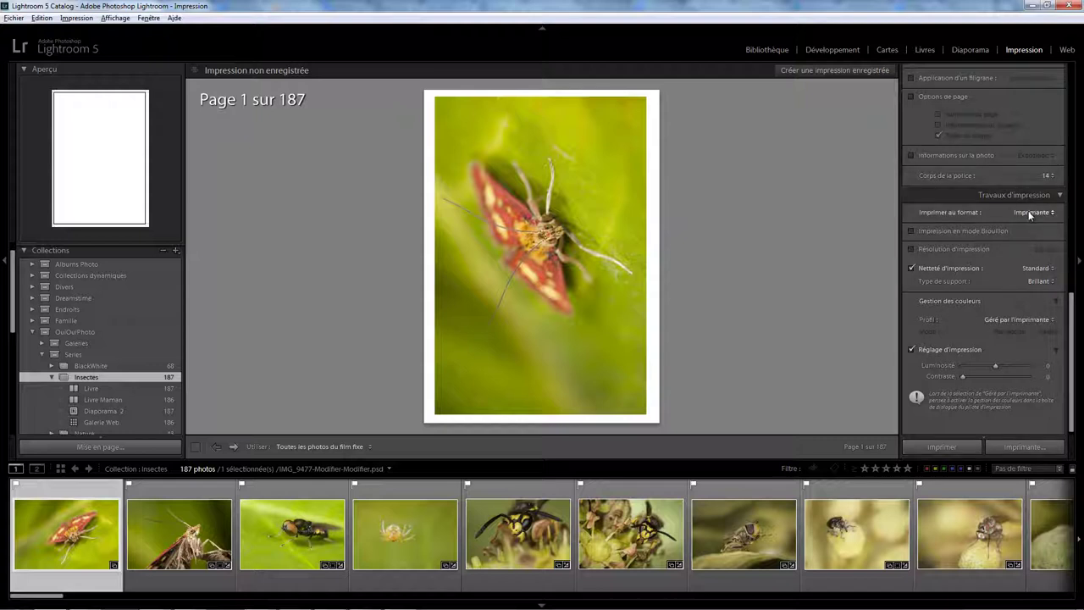
pyautogui.click(1030, 213)
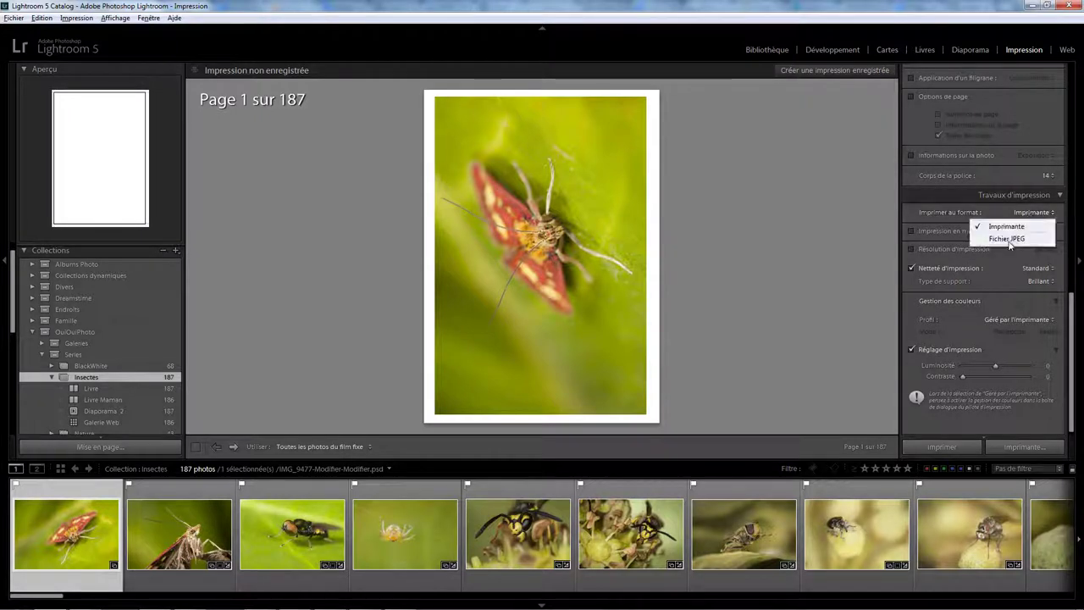
pyautogui.click(913, 210)
pyautogui.click(911, 231)
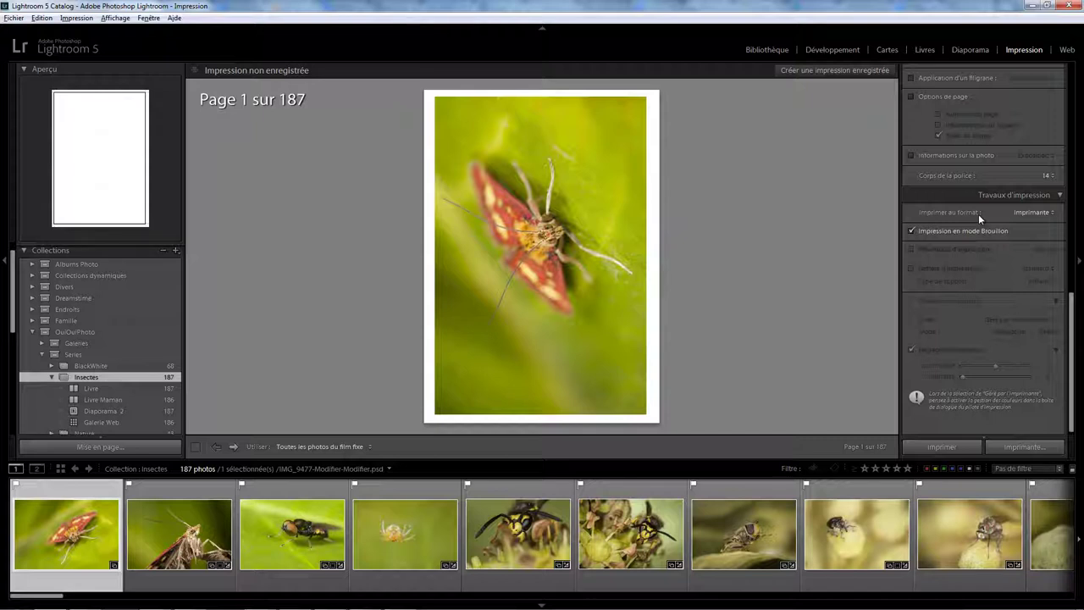
# Turn draft-mode printing off and leave the custom 240 print resolution unchecked
pyautogui.click(954, 229)
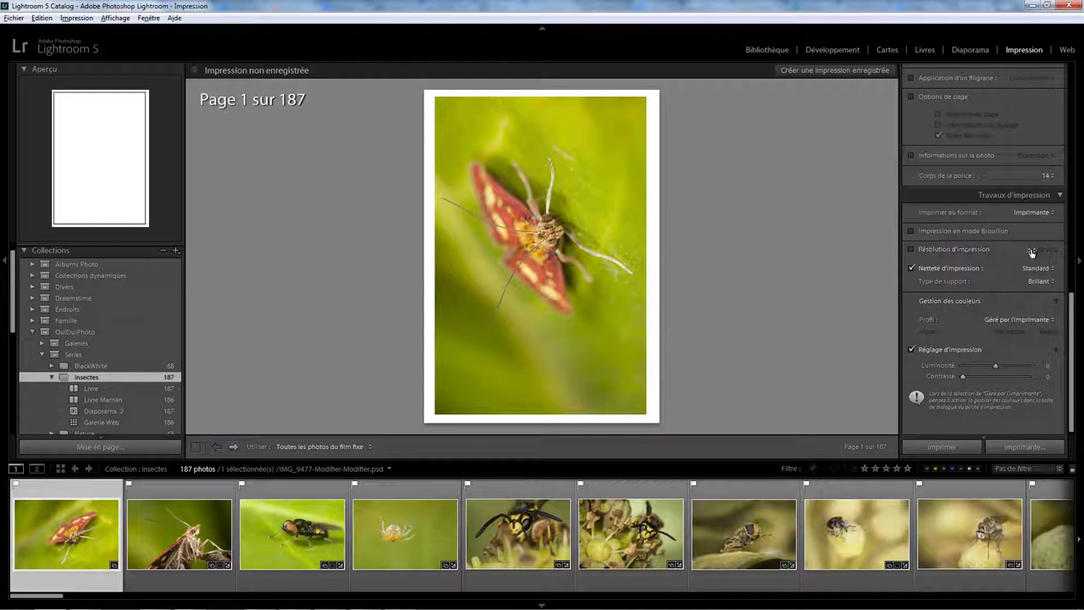
pyautogui.click(930, 251)
pyautogui.click(954, 250)
# Keep print sharpening at Standard and the media type at Brillant
pyautogui.click(1020, 267)
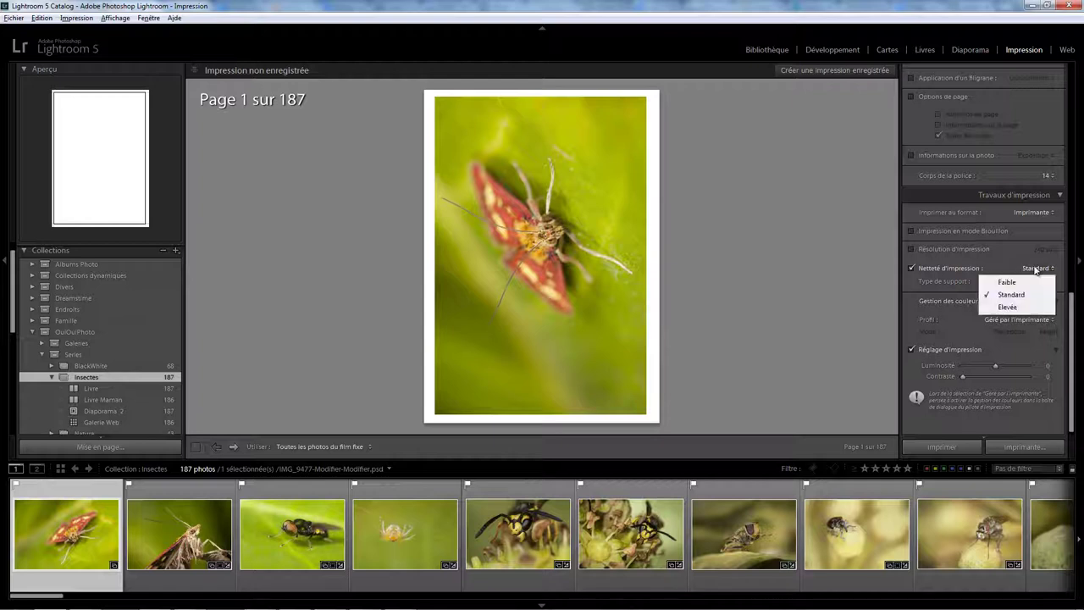
pyautogui.click(1005, 256)
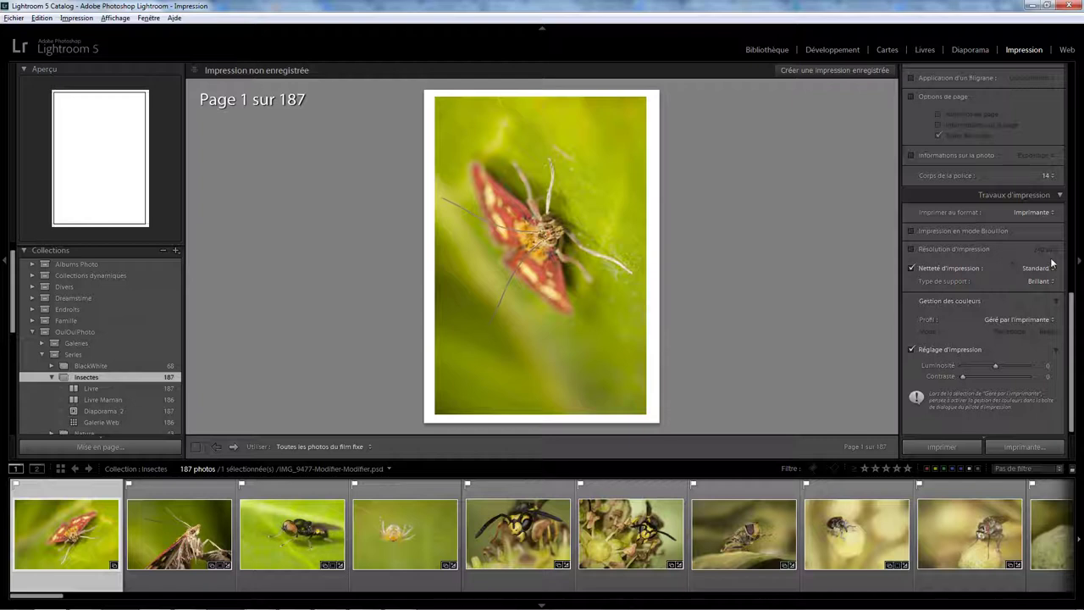
pyautogui.click(1039, 283)
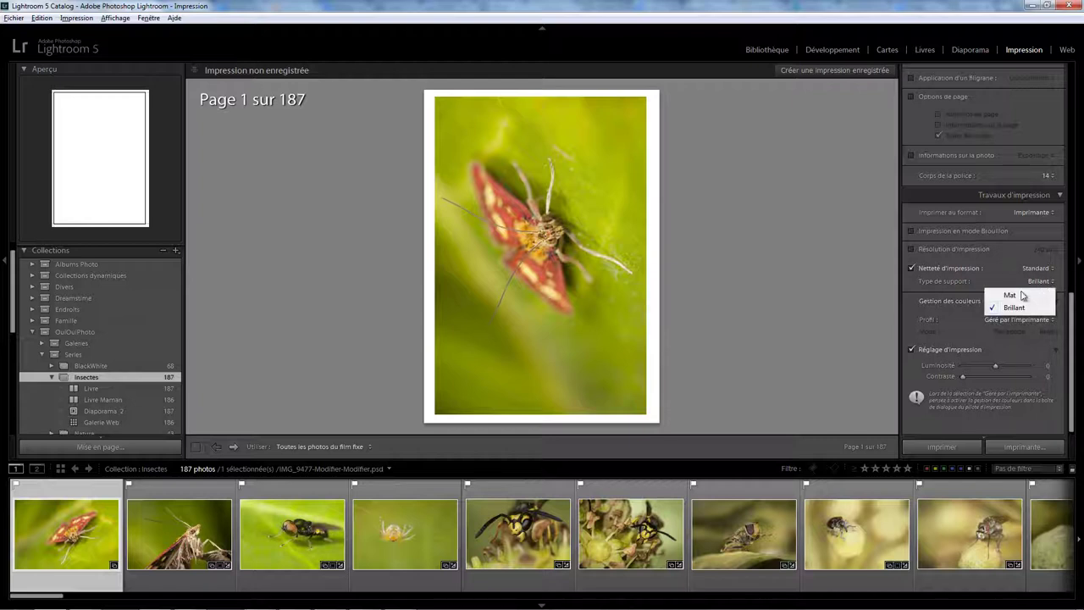
pyautogui.click(1010, 256)
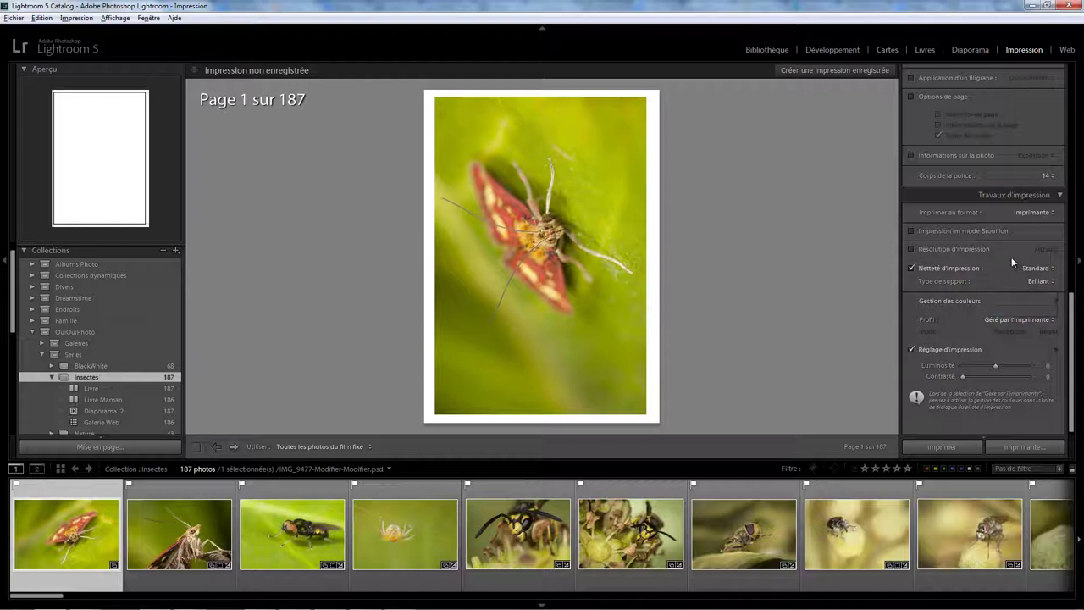
pyautogui.scroll(-1, 1011, 260)
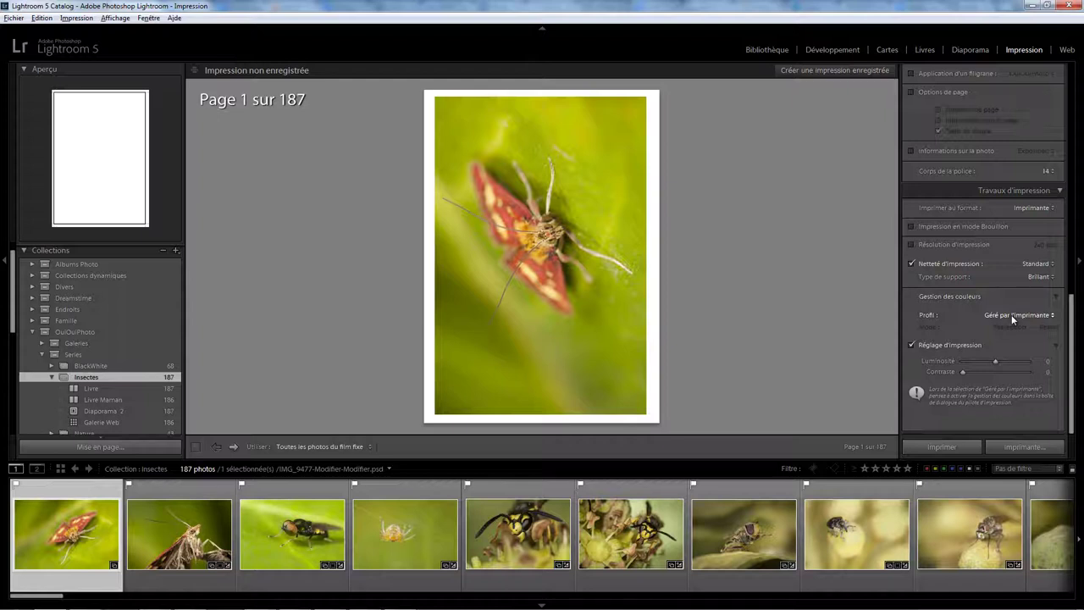
# Set the colour management profile to Canon MG5400 series GL2
pyautogui.click(1011, 318)
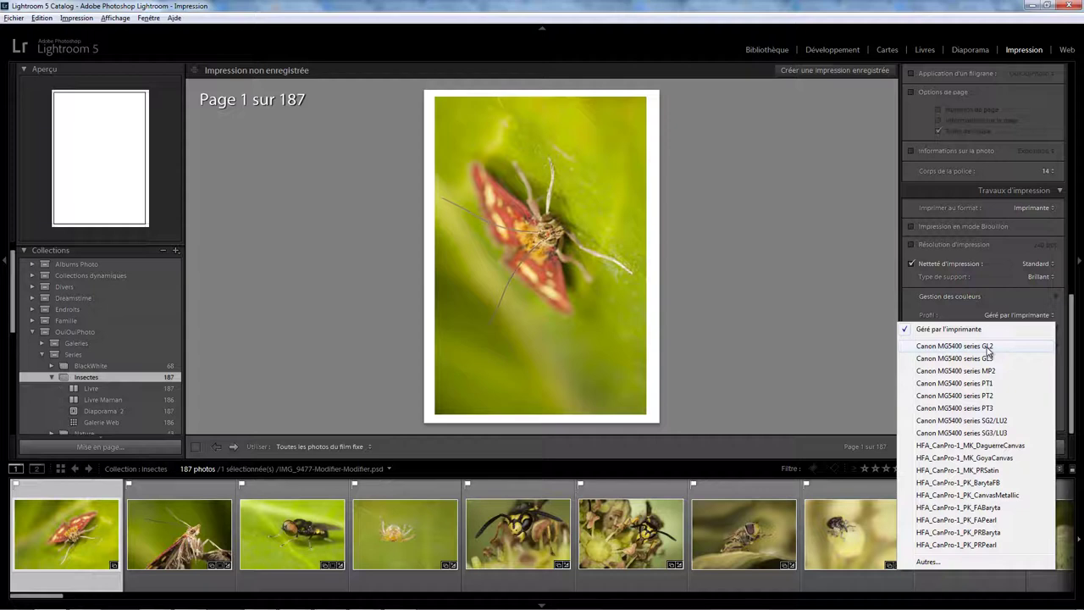
pyautogui.click(987, 346)
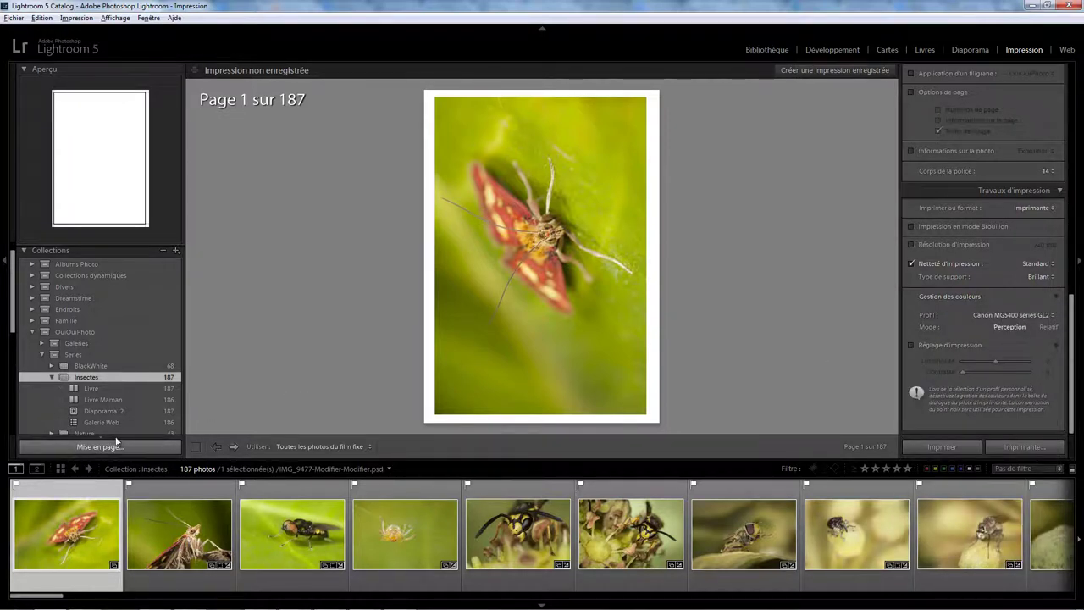
pyautogui.click(1001, 314)
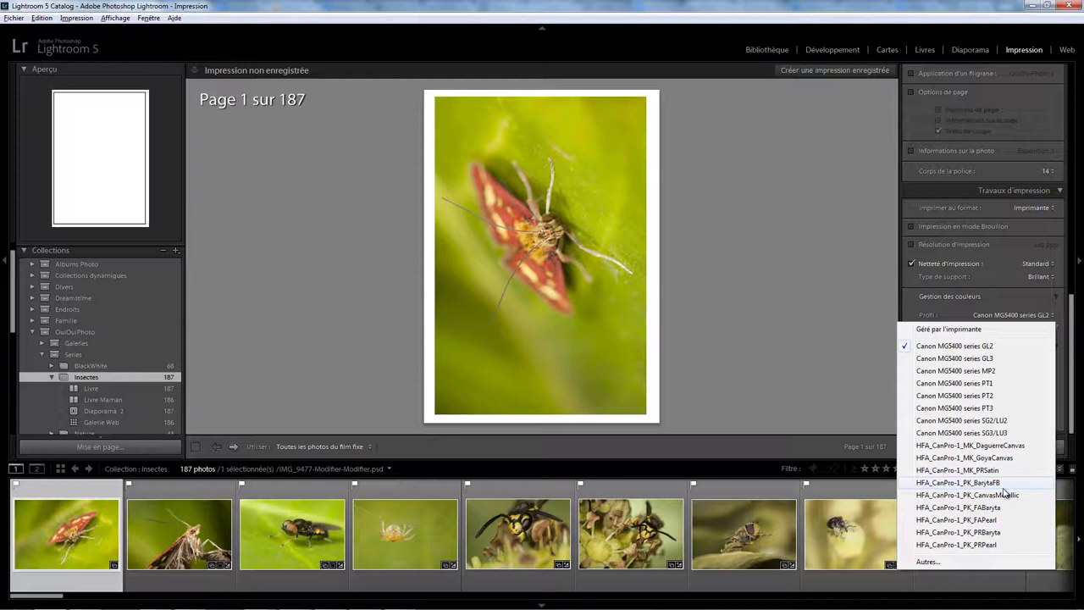
# Close the profile list with Canon MG5400 series GL2 still selected
pyautogui.click(952, 347)
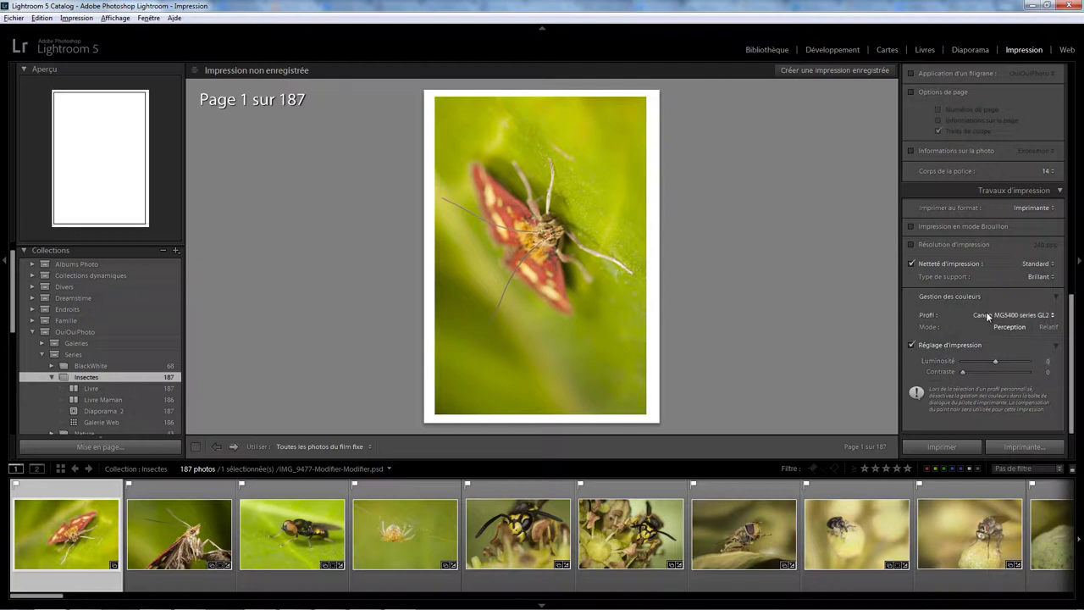
# Try a page range and 3 copies in the system print dialog, then cancel without printing
pyautogui.click(1013, 449)
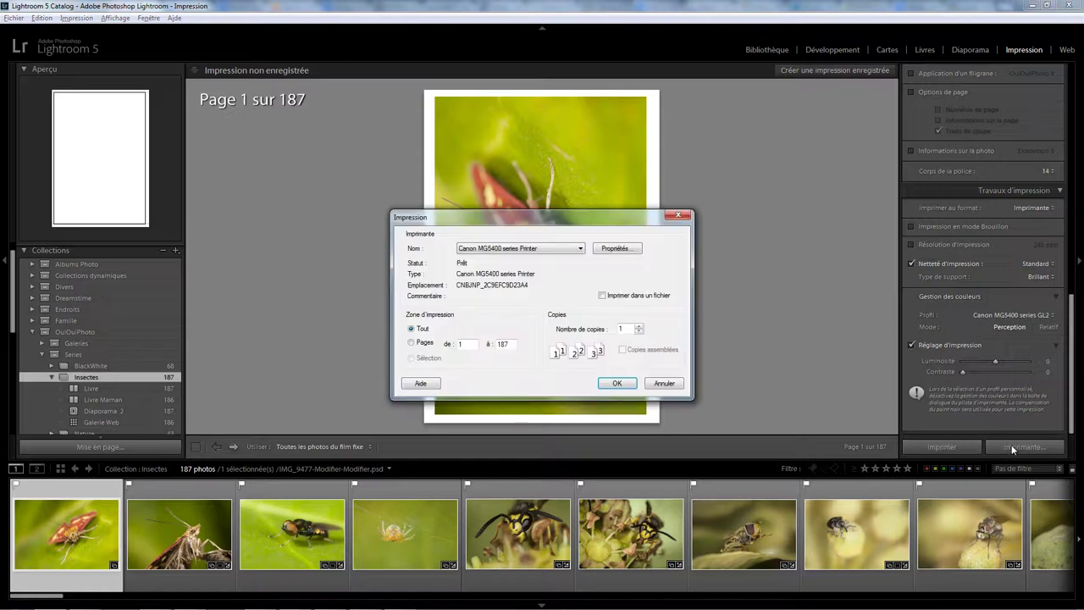
pyautogui.click(423, 343)
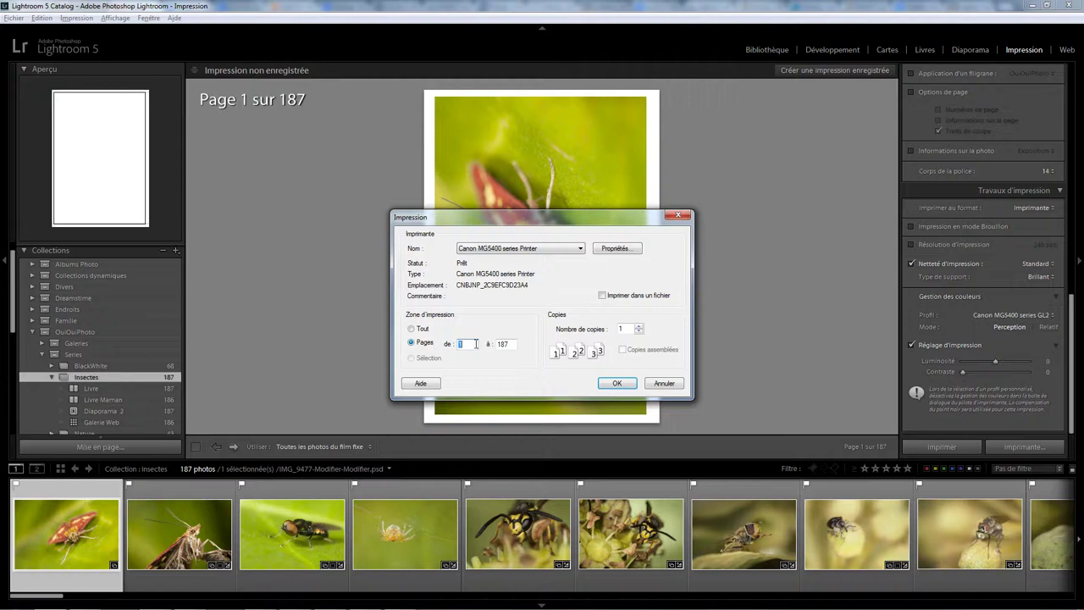
pyautogui.click(640, 329)
pyautogui.click(640, 329)
pyautogui.click(623, 350)
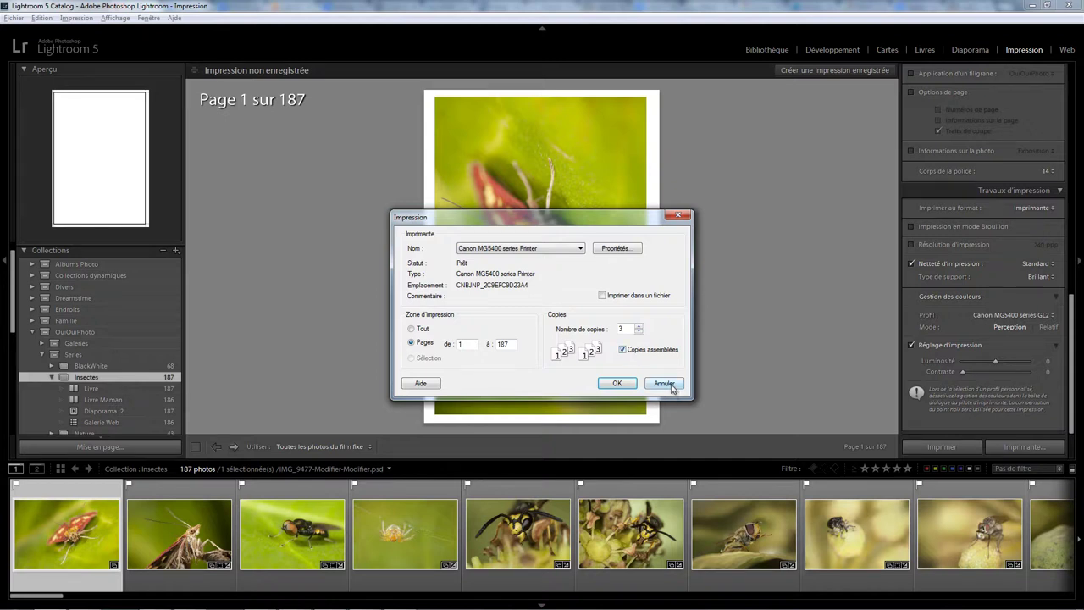
pyautogui.click(664, 384)
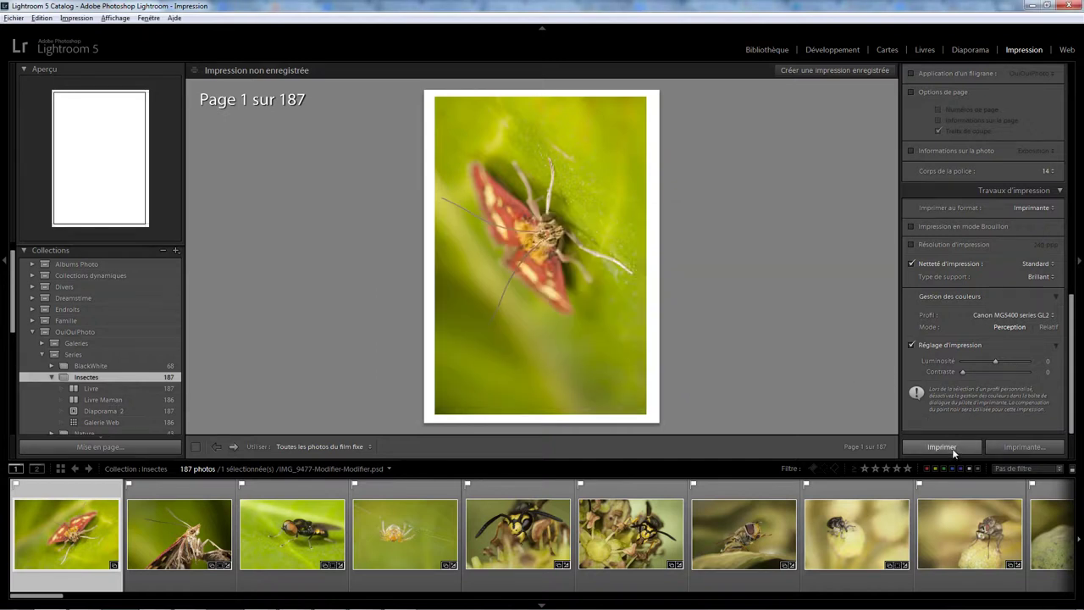
# In the reopened print dialog, set the page range to pages 1 through 1
pyautogui.click(1028, 452)
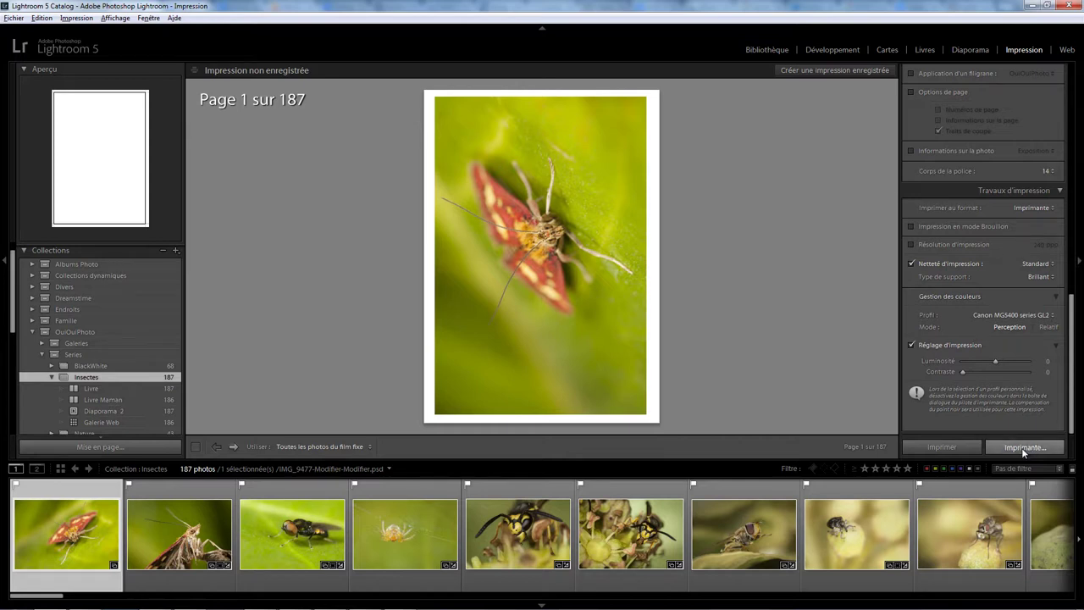
pyautogui.click(411, 342)
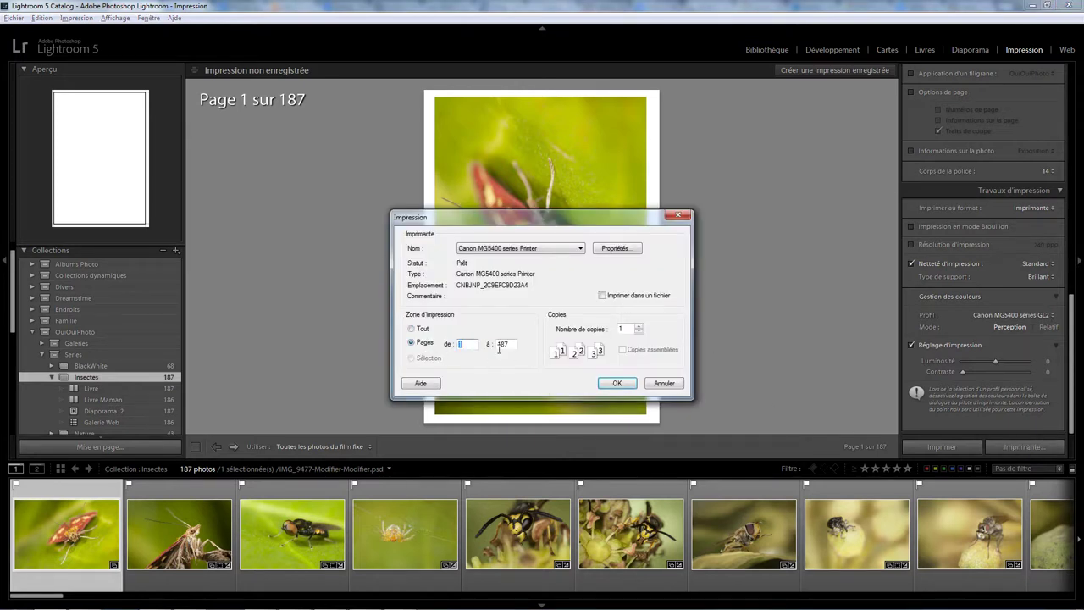
pyautogui.doubleClick(507, 344)
pyautogui.write('1')
pyautogui.click(617, 383)
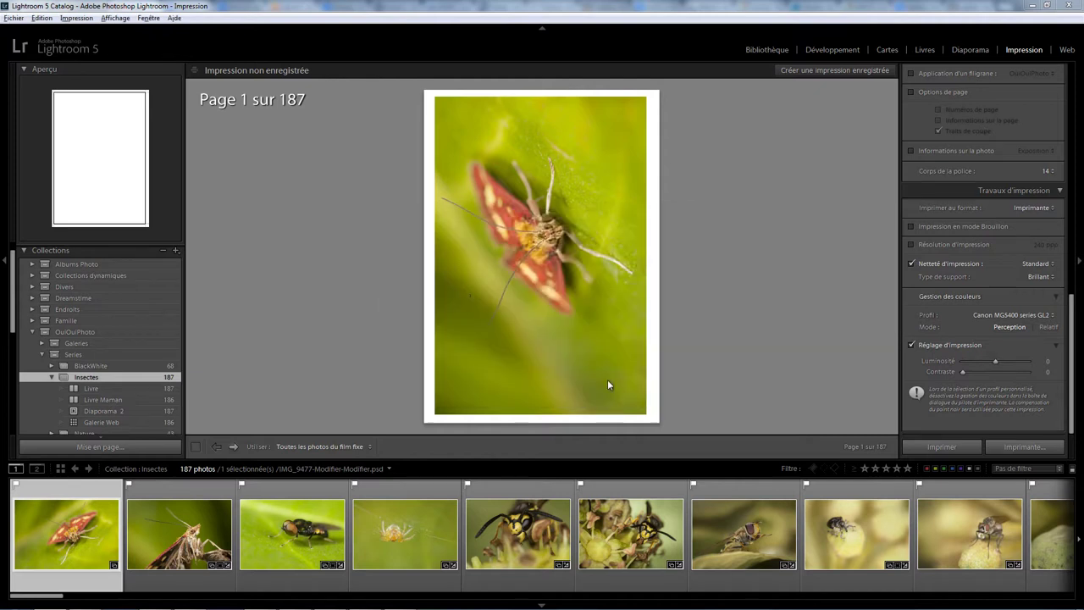